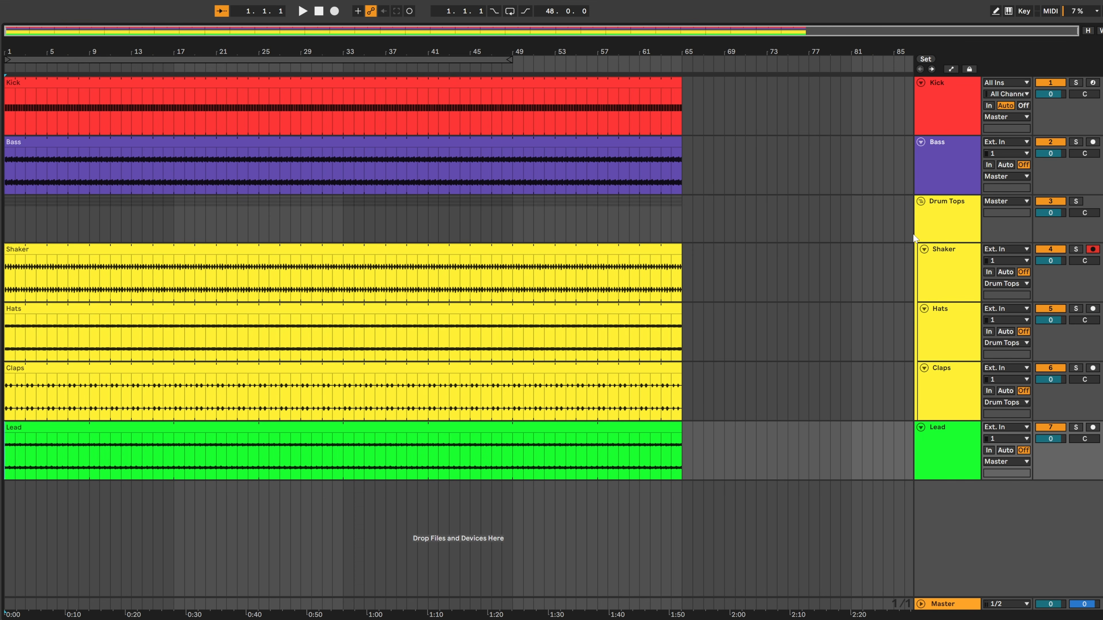
Play the loop from the start and switch the Drum Tops group off and back on to hear its effect
{"action": "left_click", "coordinate": [967, 225]}
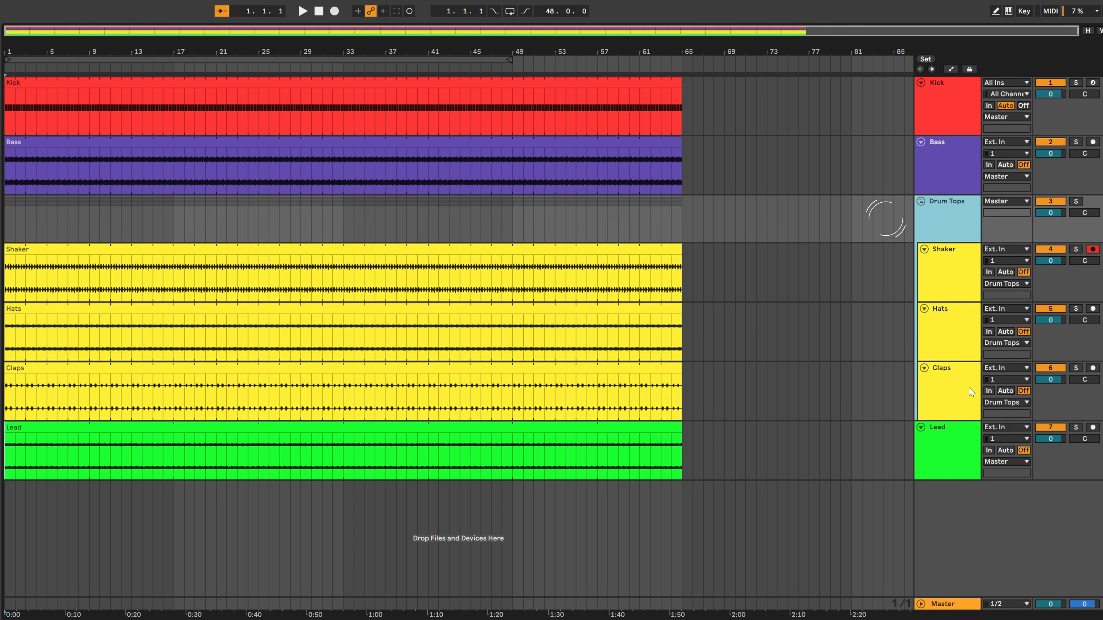
{"action": "left_click", "coordinate": [812, 211]}
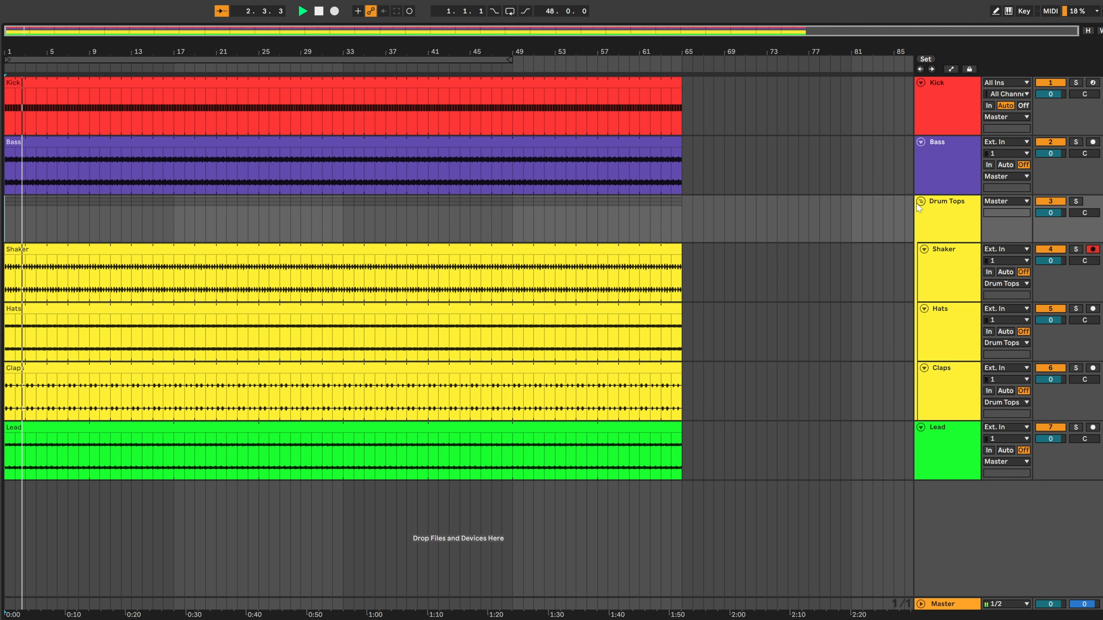
{"action": "left_click", "coordinate": [1055, 204]}
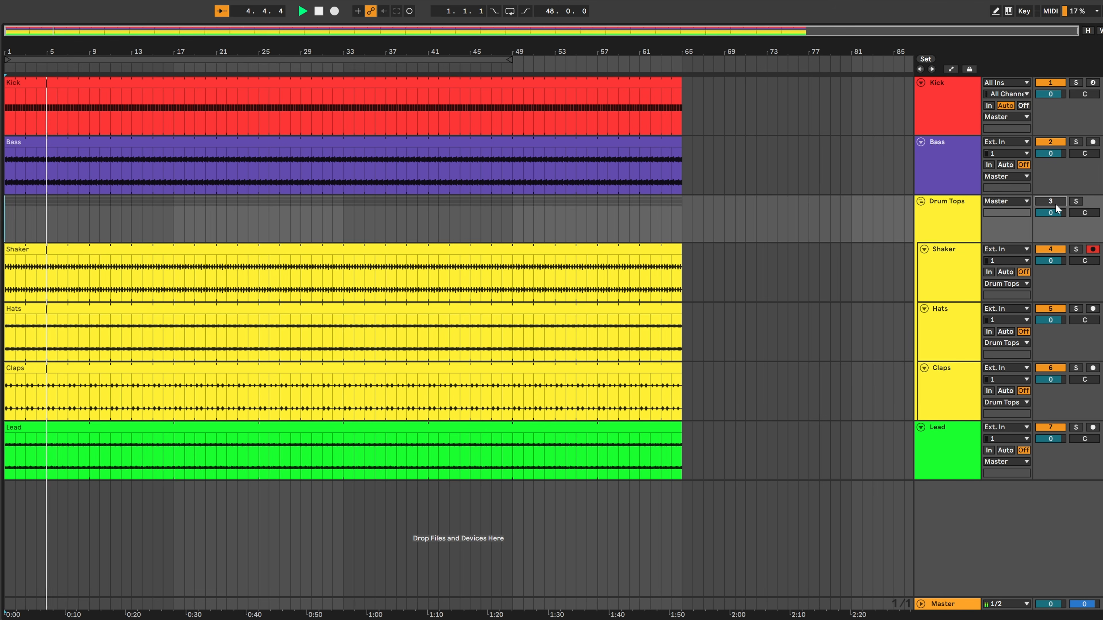
{"action": "left_click", "coordinate": [1054, 204]}
Mute the Shaker, Hats, Claps and Lead tracks, play from the start, and bring the Claps back in
{"action": "left_click", "coordinate": [1051, 428]}
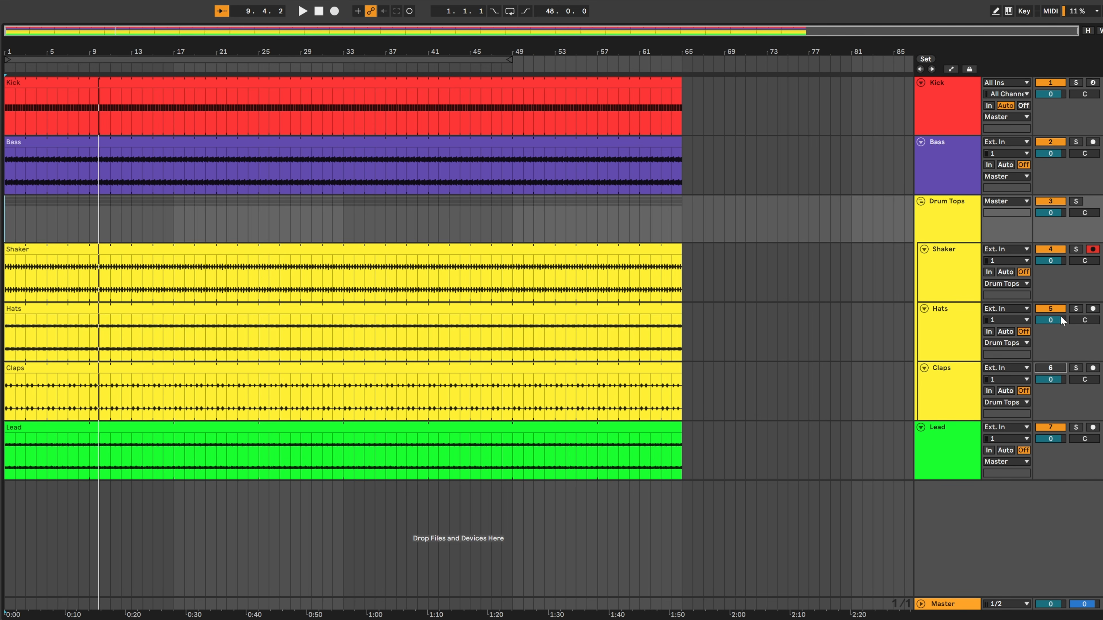
{"action": "left_click", "coordinate": [1060, 310]}
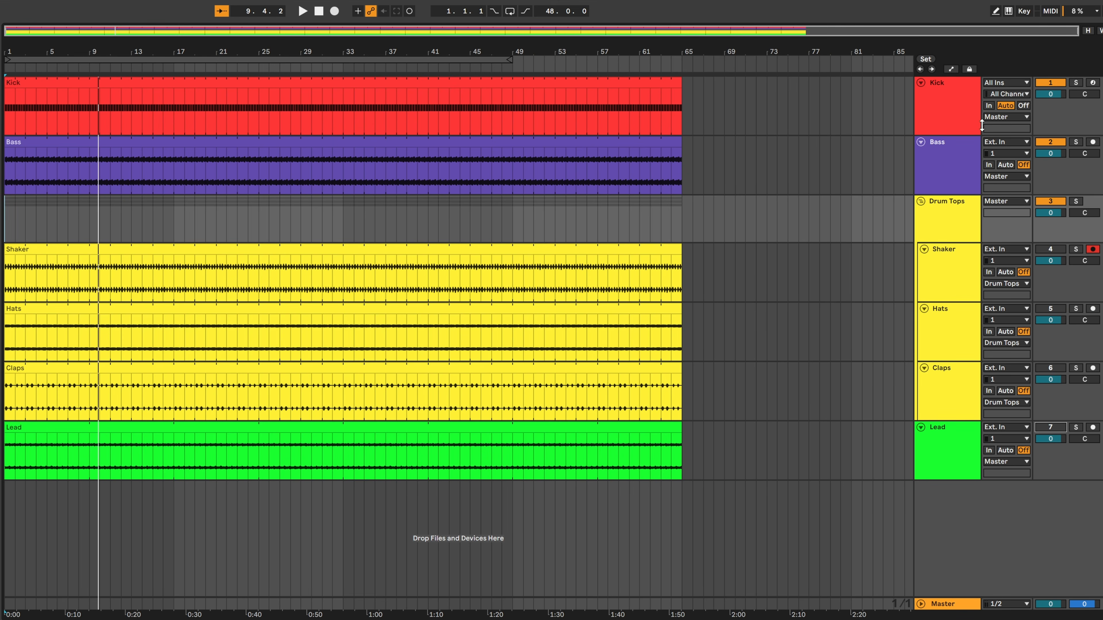
{"action": "key", "text": "space"}
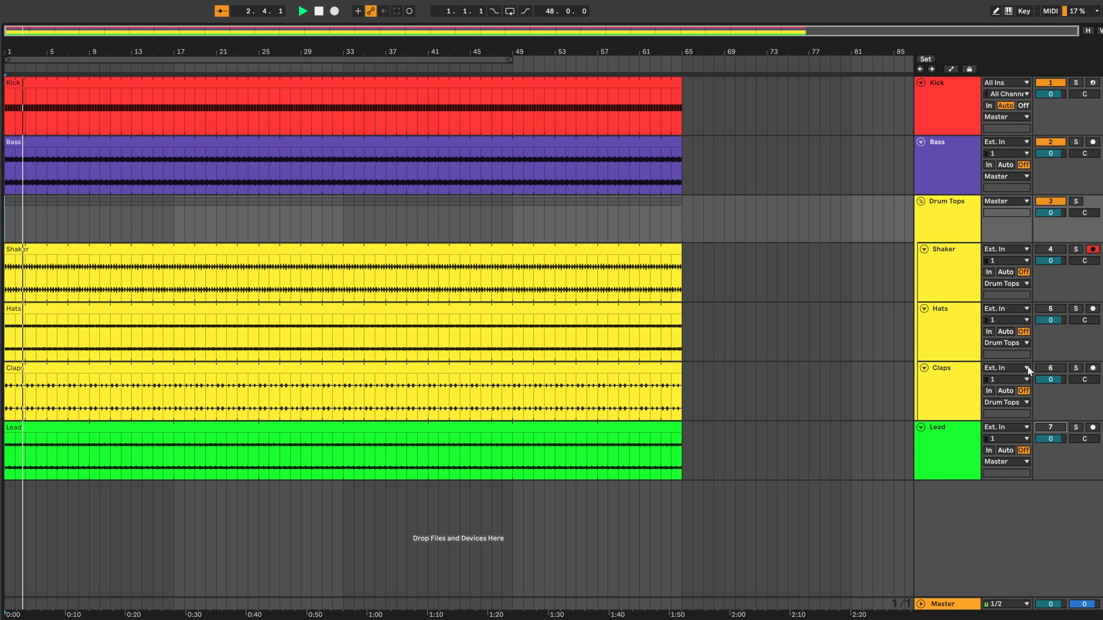
{"action": "left_click", "coordinate": [1053, 366]}
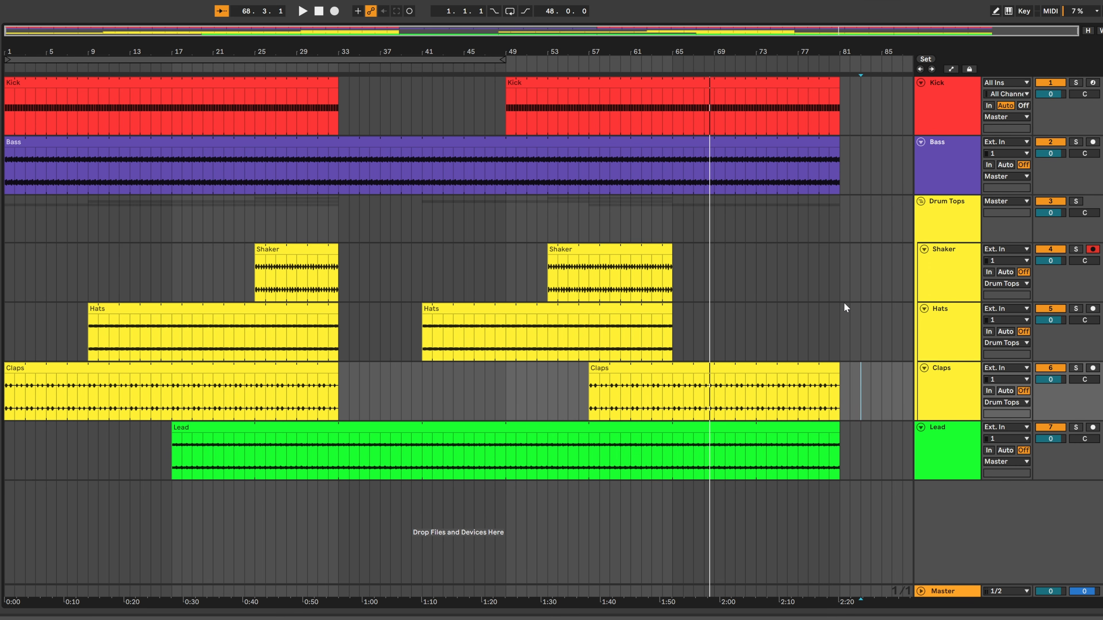
Listen to the Hats, Lead and Shaker entrances by playing the arrangement from bars 7, 16 and 24
{"action": "left_click", "coordinate": [54, 337]}
{"action": "left_click", "coordinate": [67, 343]}
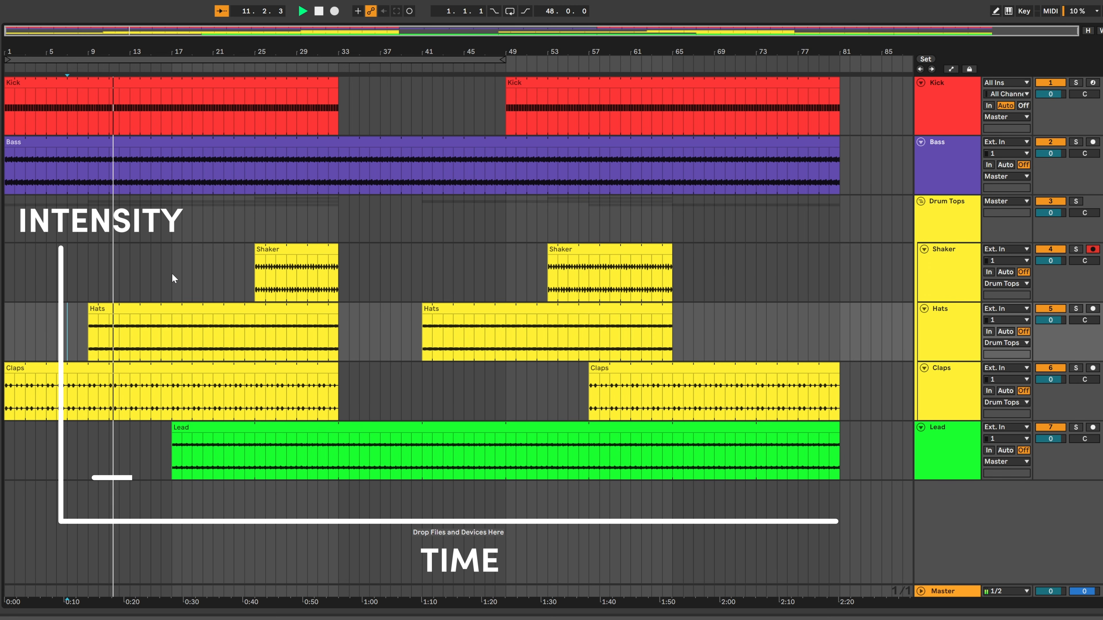
{"action": "left_click", "coordinate": [163, 282]}
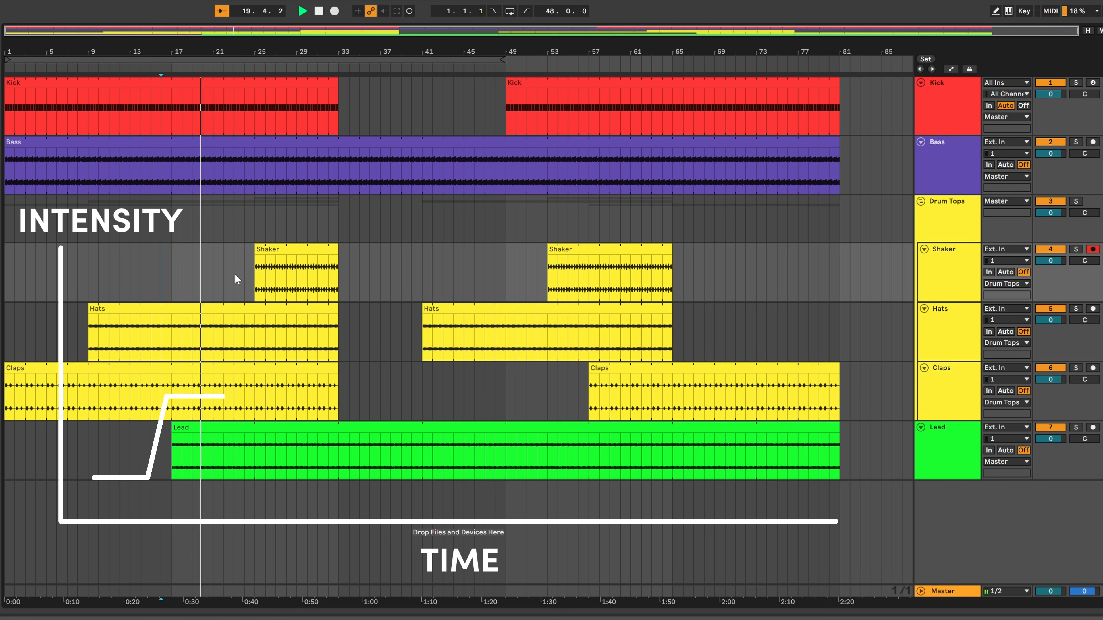
{"action": "key", "text": "space"}
{"action": "left_click", "coordinate": [244, 274]}
{"action": "key", "text": "space"}
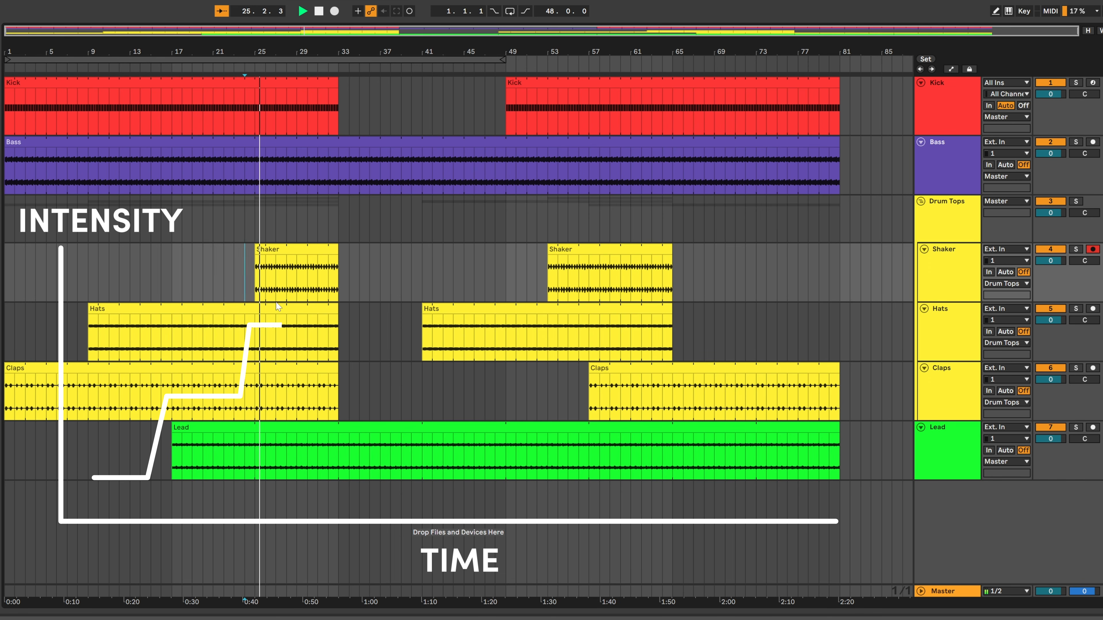
Play from bar 31 into the breakdown, then from bar 39 to hear the Hats return
{"action": "key", "text": "space"}
{"action": "left_click", "coordinate": [318, 226]}
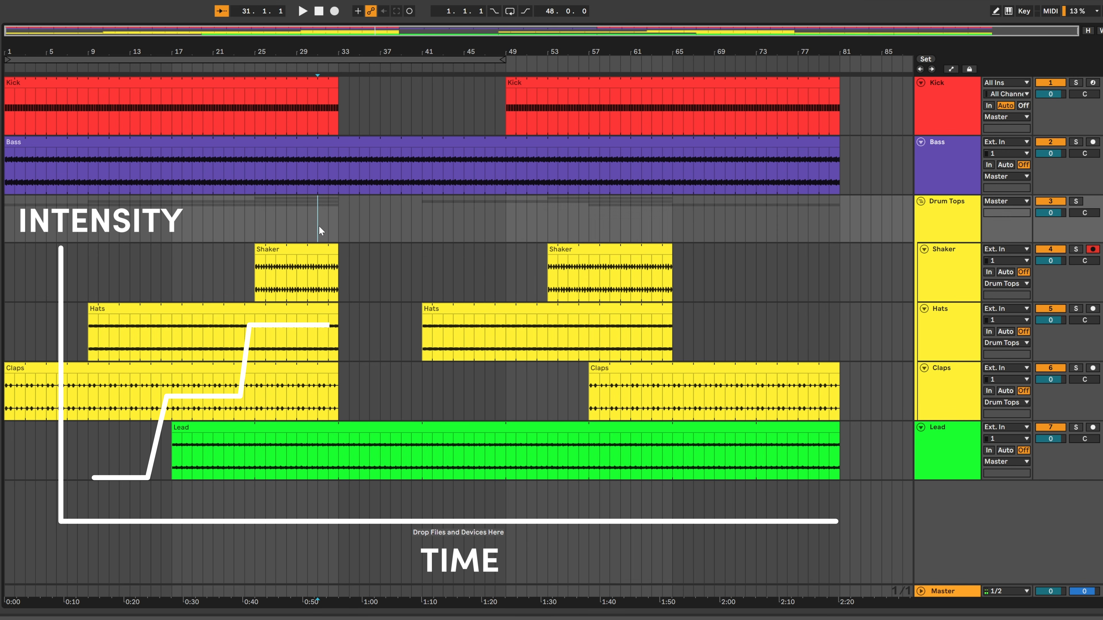
{"action": "key", "text": "space"}
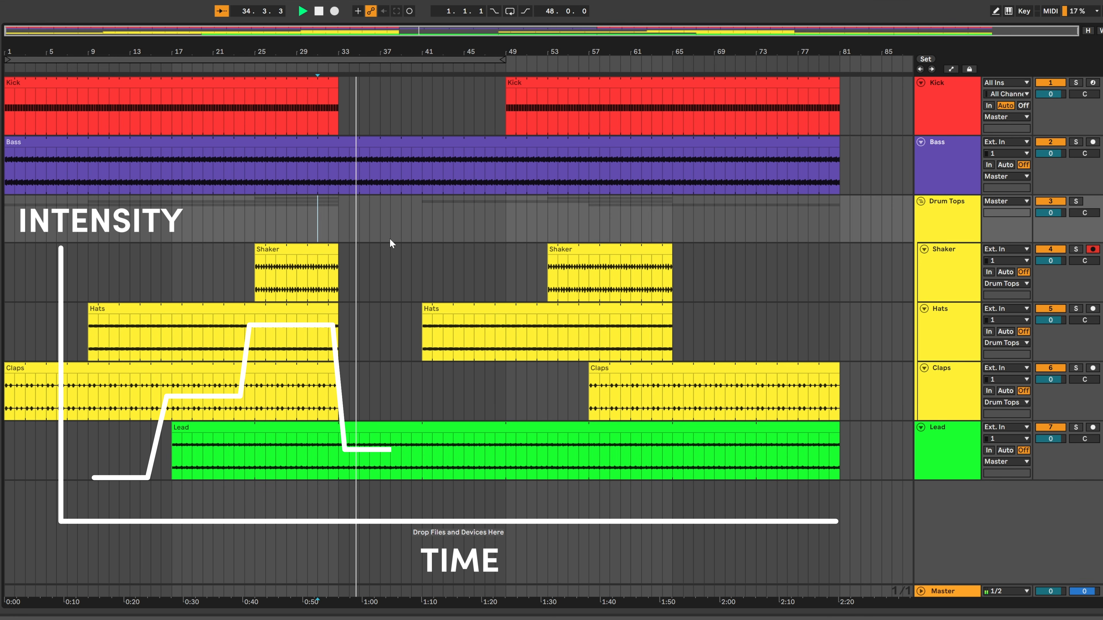
{"action": "key", "text": "space"}
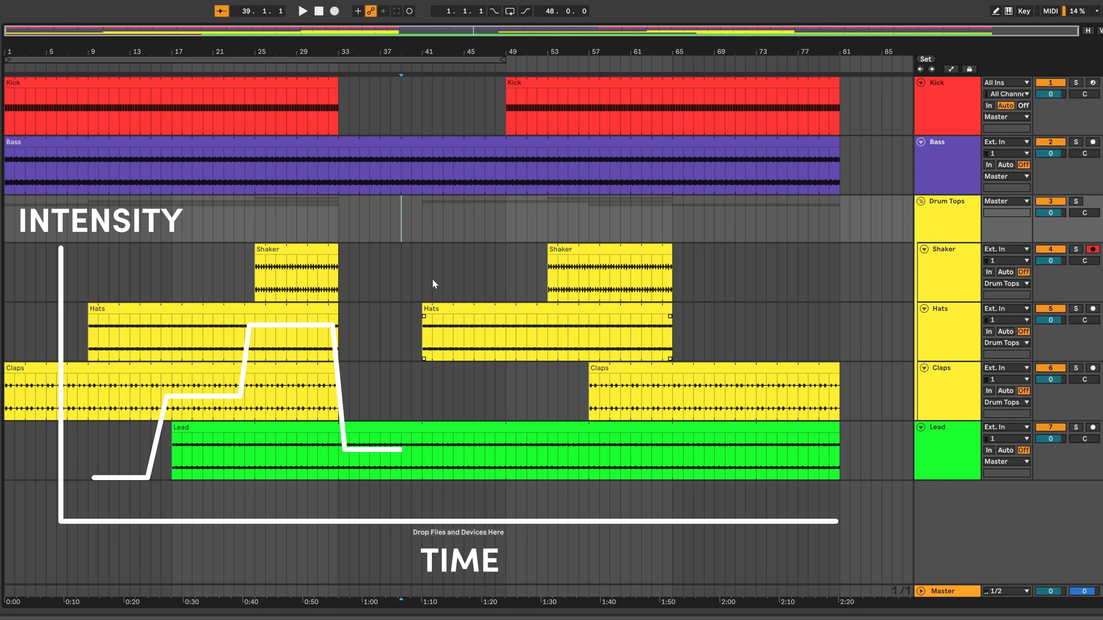
{"action": "key", "text": "space"}
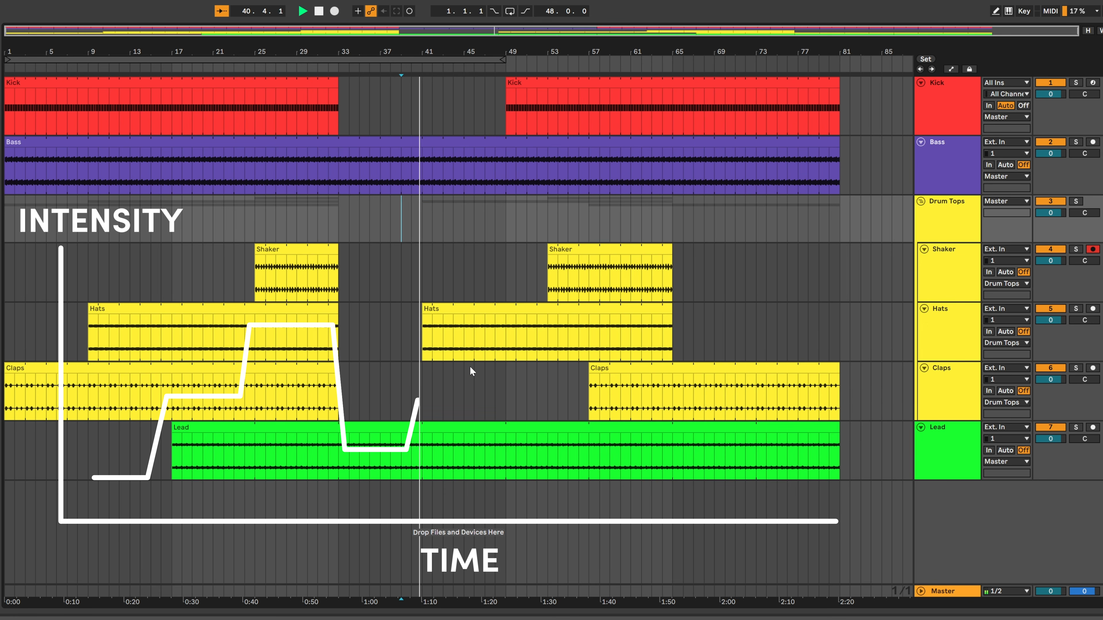
Play the second build-up from bar 48, then the end of the full section from bar 62
{"action": "left_click", "coordinate": [495, 273]}
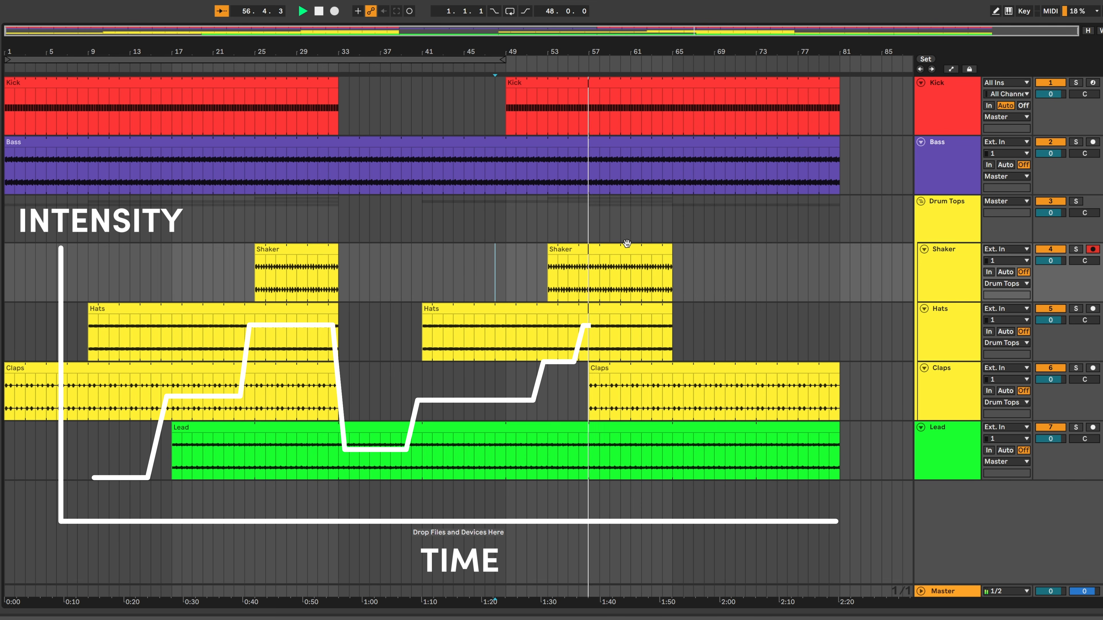
{"action": "key", "text": "space"}
{"action": "left_click", "coordinate": [644, 225]}
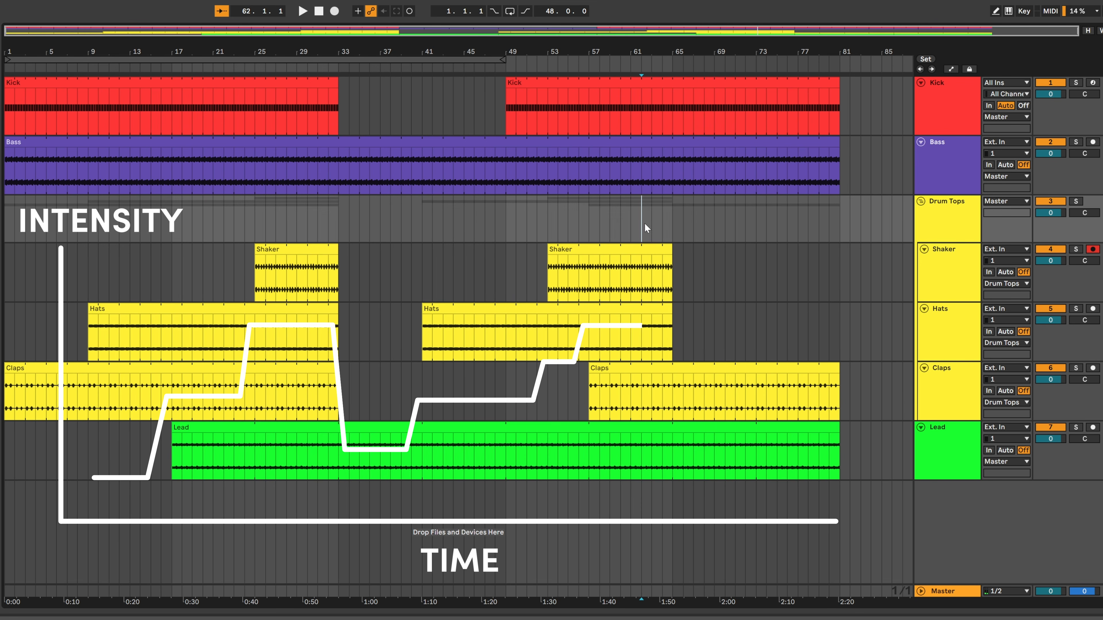
{"action": "key", "text": "space"}
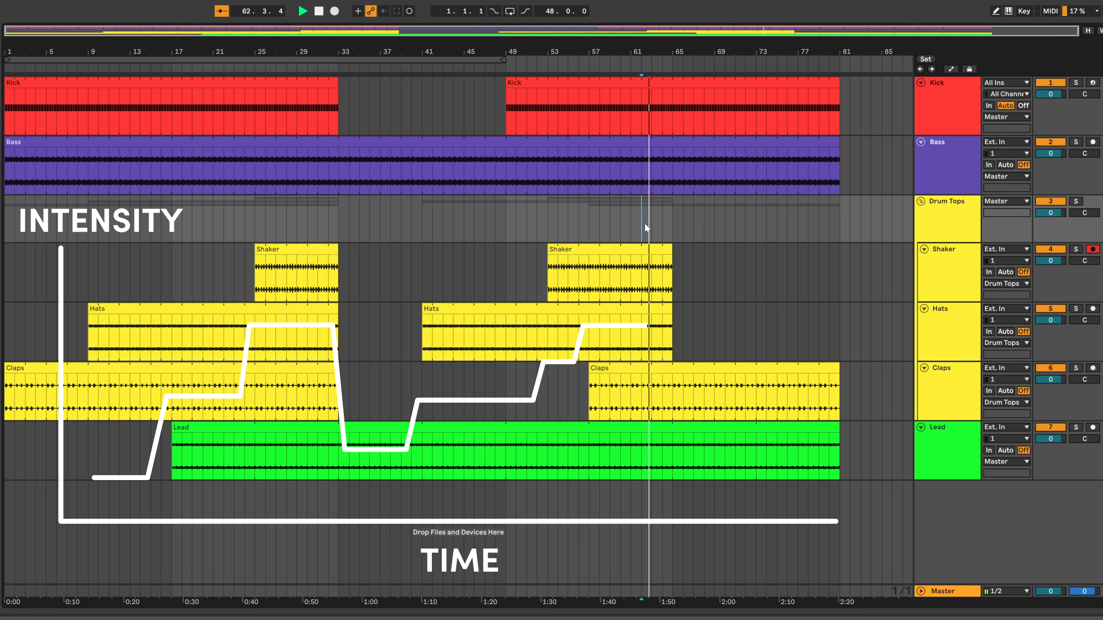
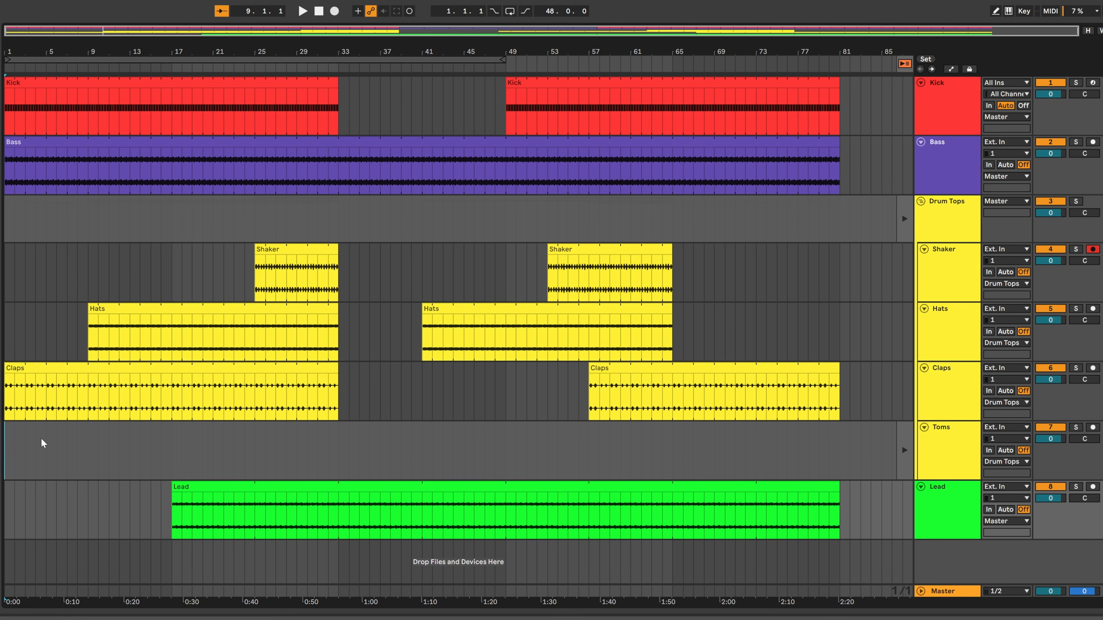
Lay the Toms loop from bar 1 to bar 17 on the Toms track and set playback to start at bar 1
{"action": "left_click", "coordinate": [42, 443]}
{"action": "left_click_drag", "start_coordinate": [44, 428], "coordinate": [172, 443]}
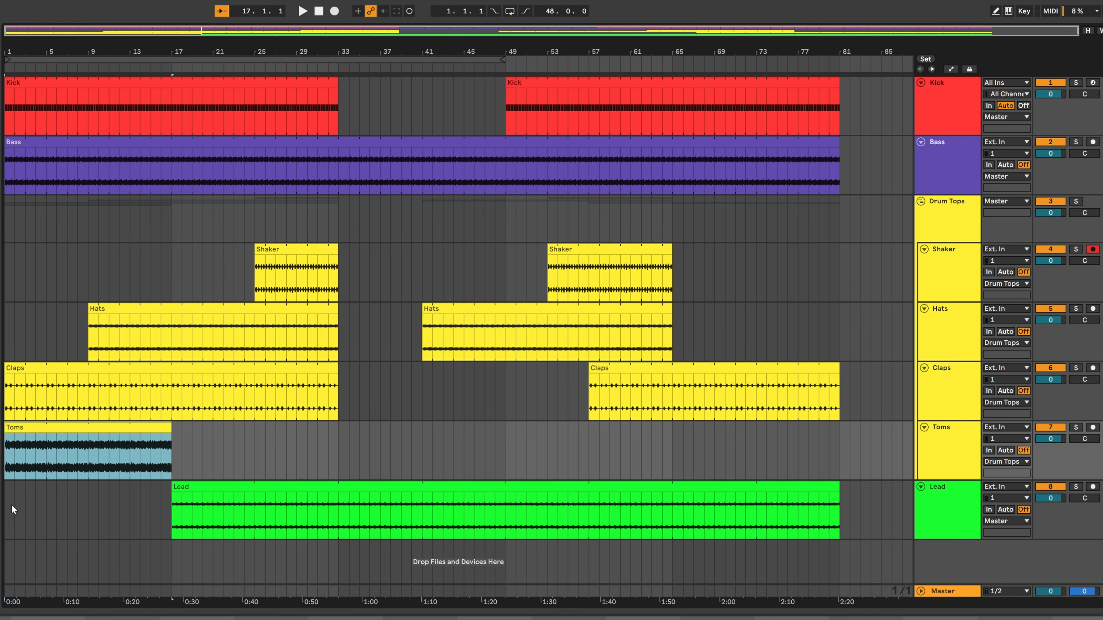
{"action": "left_click", "coordinate": [13, 509]}
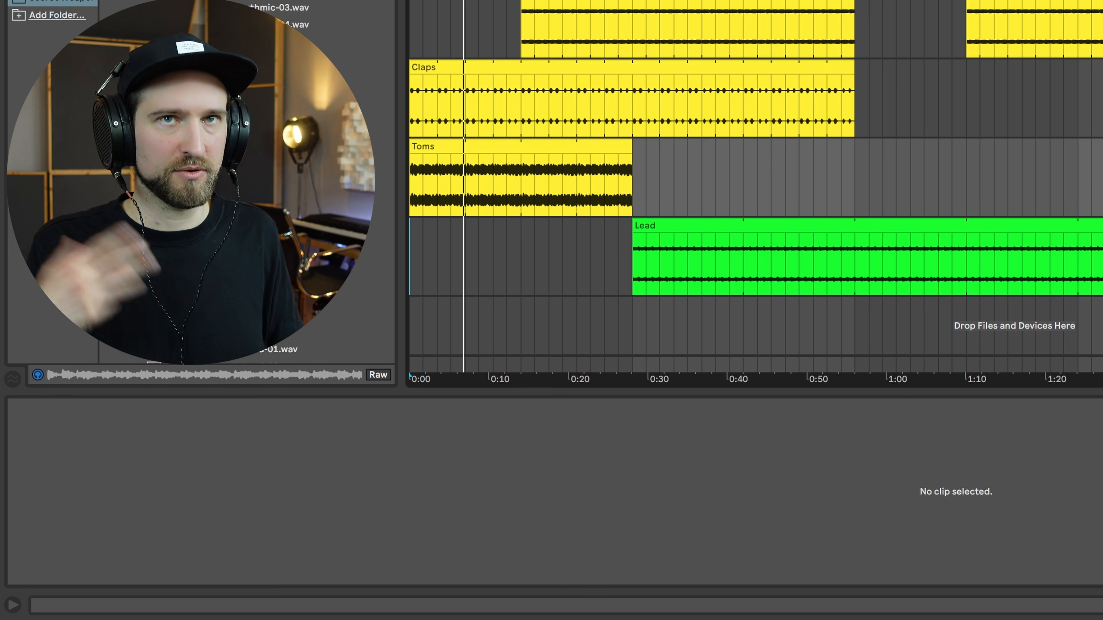
Find Auto Filter by searching for "auto", add it to the Toms track, and lower its low-pass cutoff frequency
{"action": "key", "text": "super+f"}
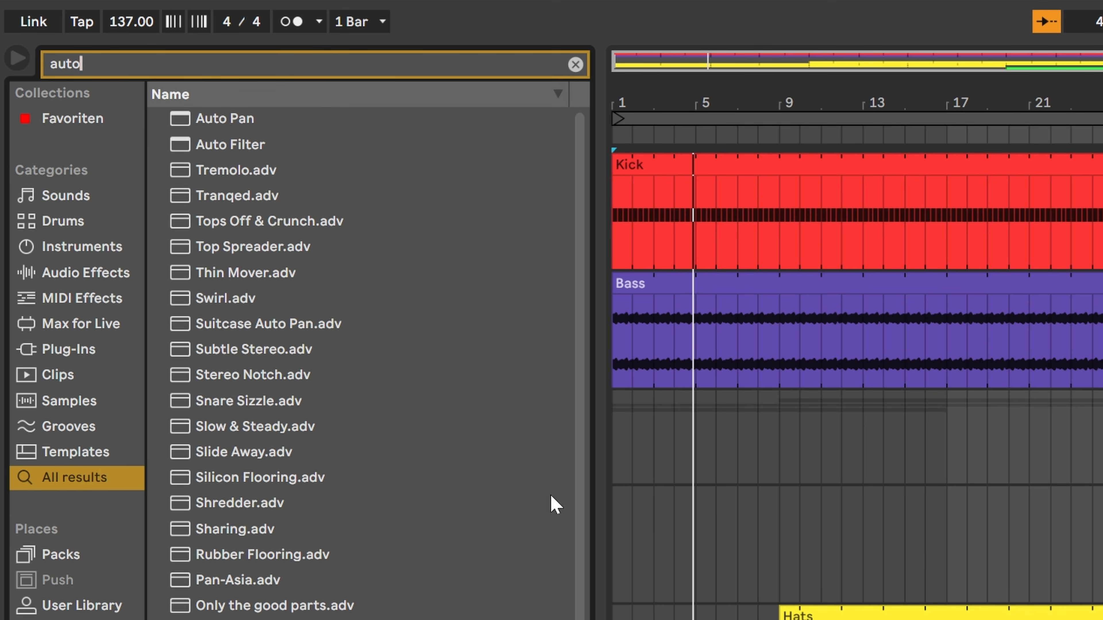
{"action": "left_click", "coordinate": [216, 140]}
{"action": "key", "text": "Return"}
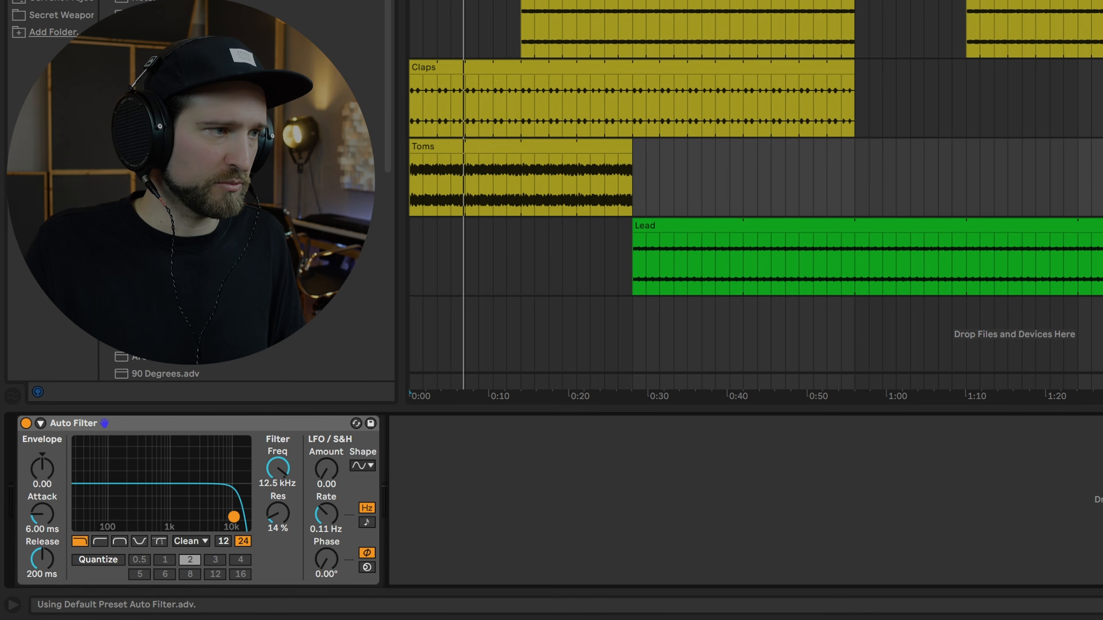
{"action": "key", "text": "space"}
{"action": "left_click_drag", "start_coordinate": [217, 510], "coordinate": [175, 503]}
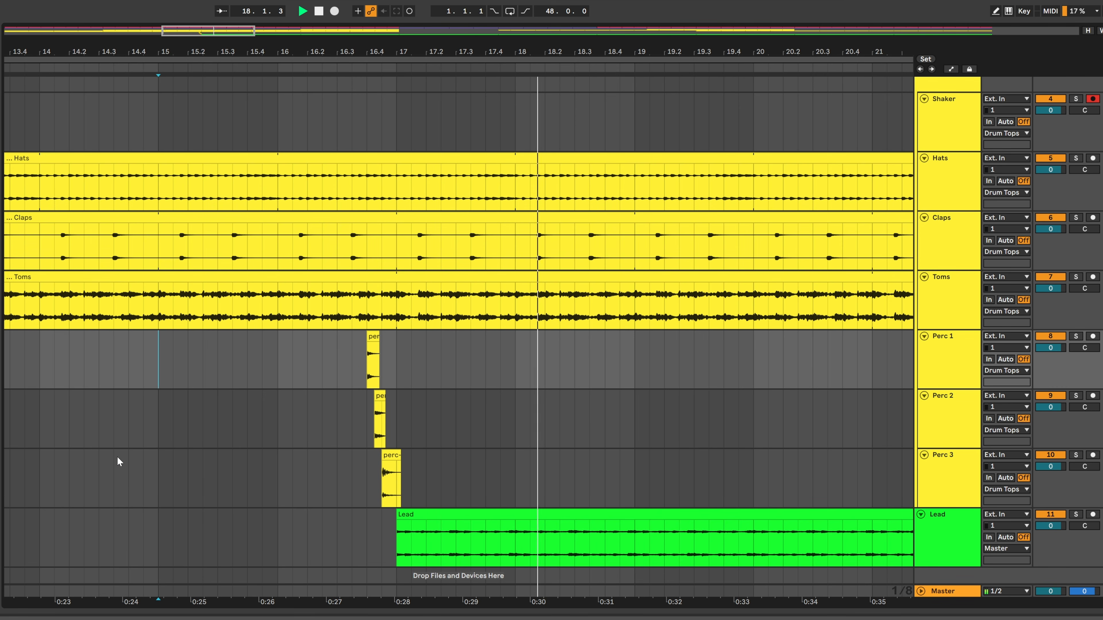
Solo Perc 3 and listen to the percussion fill leading into bar 17
{"action": "scroll", "coordinate": [118, 456], "scroll_direction": "down", "scroll_amount": 5}
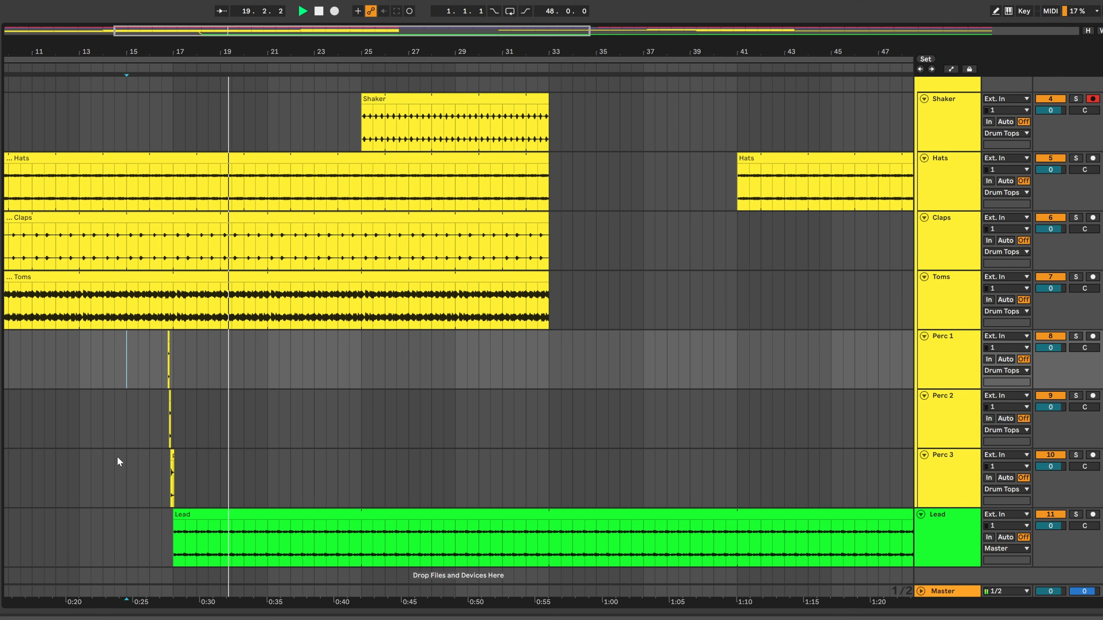
{"action": "left_click", "coordinate": [1076, 455]}
{"action": "left_click", "coordinate": [162, 369]}
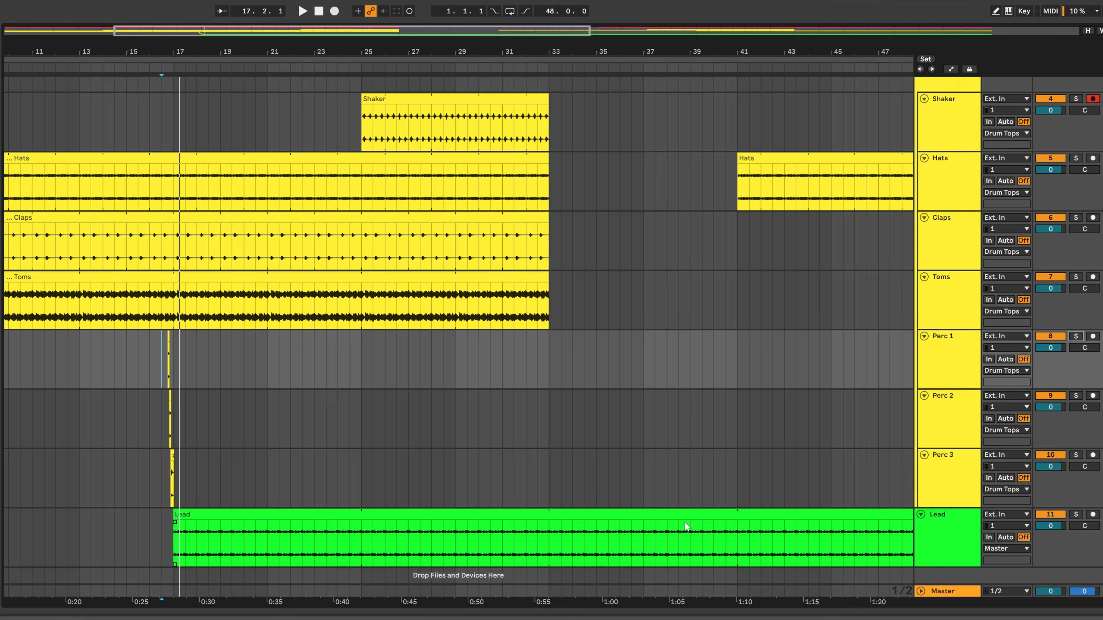
Copy the three-clip fill on Perc 1, Perc 2 and Perc 3 from just before bar 17 to just before bar 65
{"action": "scroll", "coordinate": [197, 474], "scroll_direction": "up", "scroll_amount": 5}
{"action": "left_click_drag", "start_coordinate": [46, 343], "coordinate": [135, 489]}
{"action": "scroll", "coordinate": [178, 451], "scroll_direction": "down", "scroll_amount": 8}
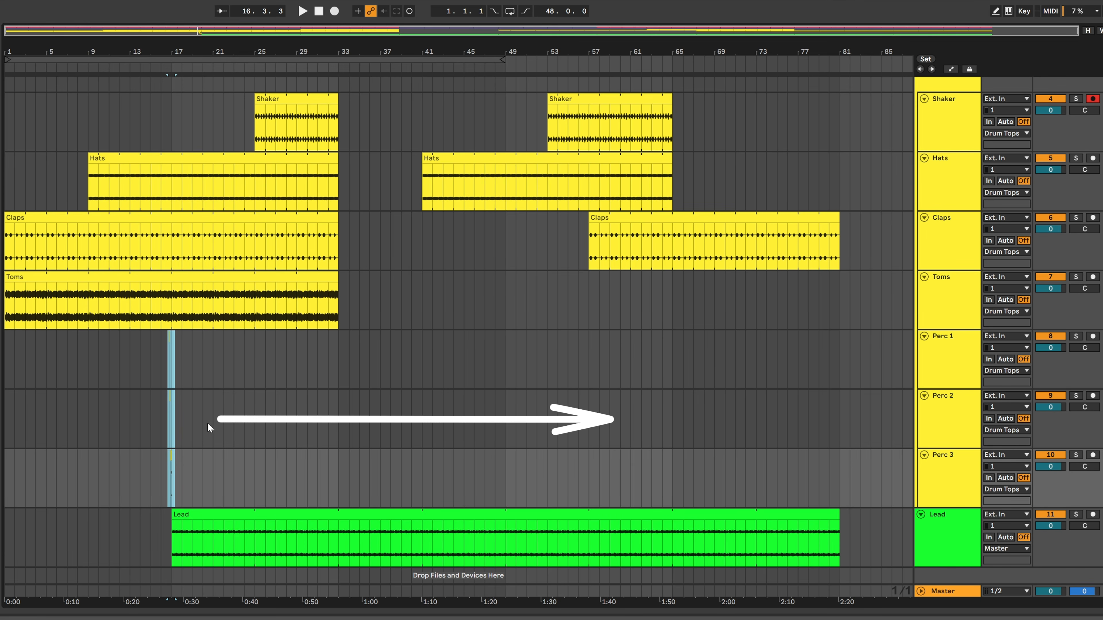
{"action": "left_click", "coordinate": [660, 420]}
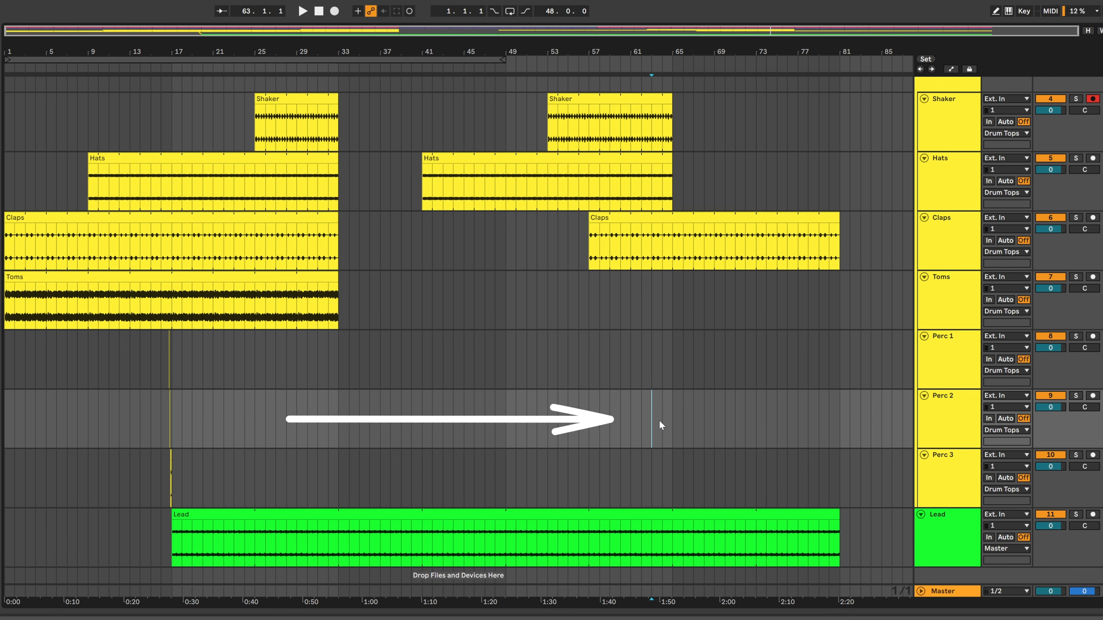
{"action": "left_click", "coordinate": [668, 360]}
{"action": "scroll", "coordinate": [669, 360], "scroll_direction": "up", "scroll_amount": 5}
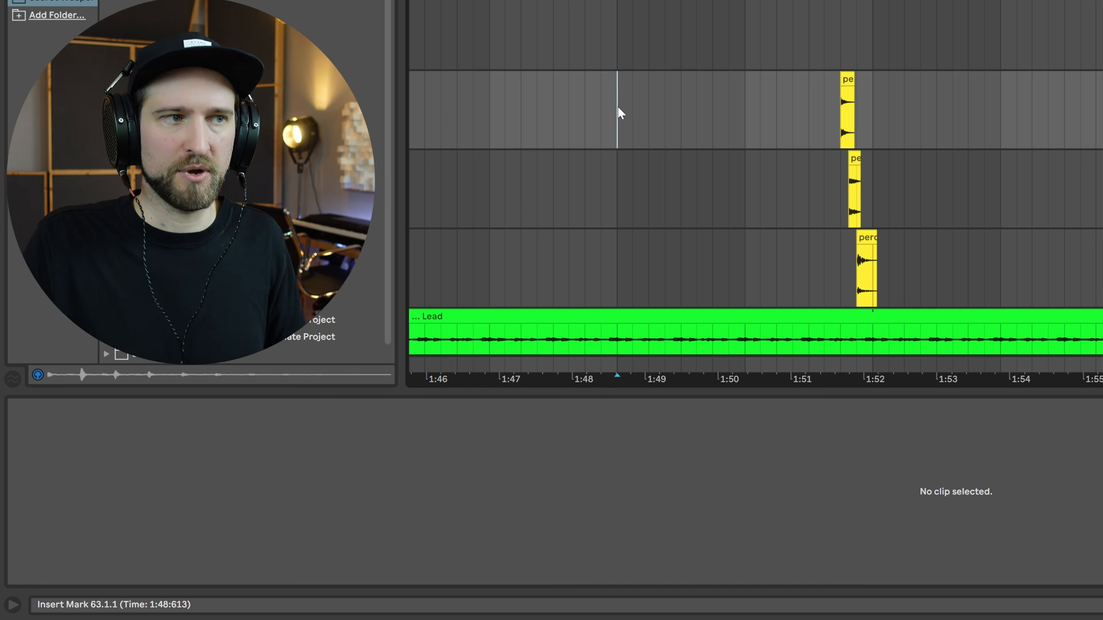
Play the transition from bar 31 into the breakdown at bar 33 and look over the arranged tracks
{"action": "scroll", "coordinate": [617, 106], "scroll_direction": "down", "scroll_amount": 10}
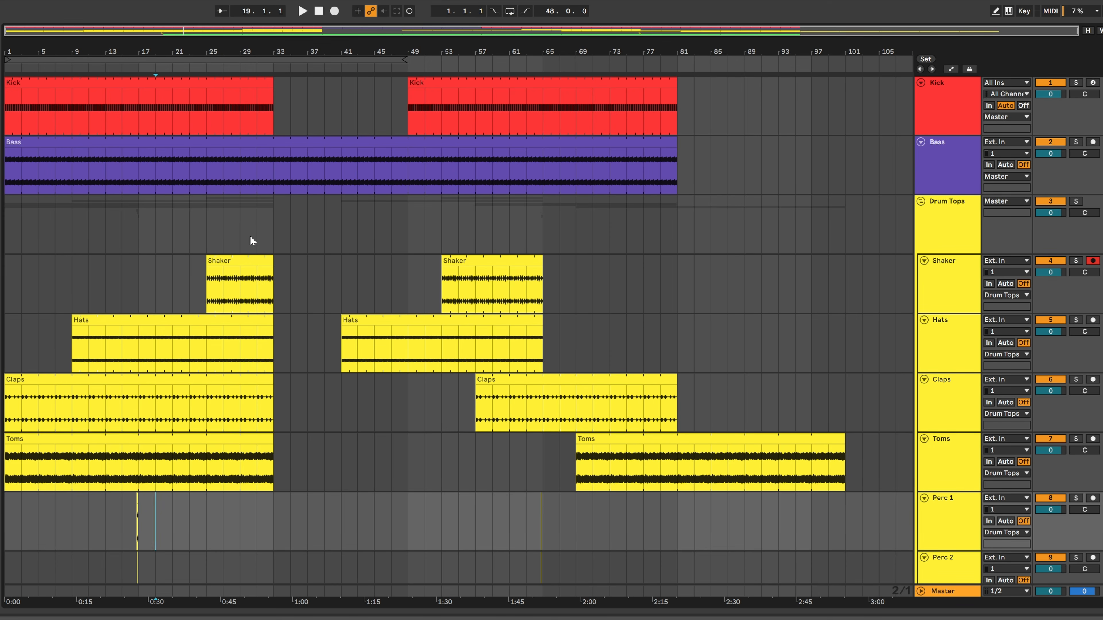
{"action": "left_click", "coordinate": [252, 240]}
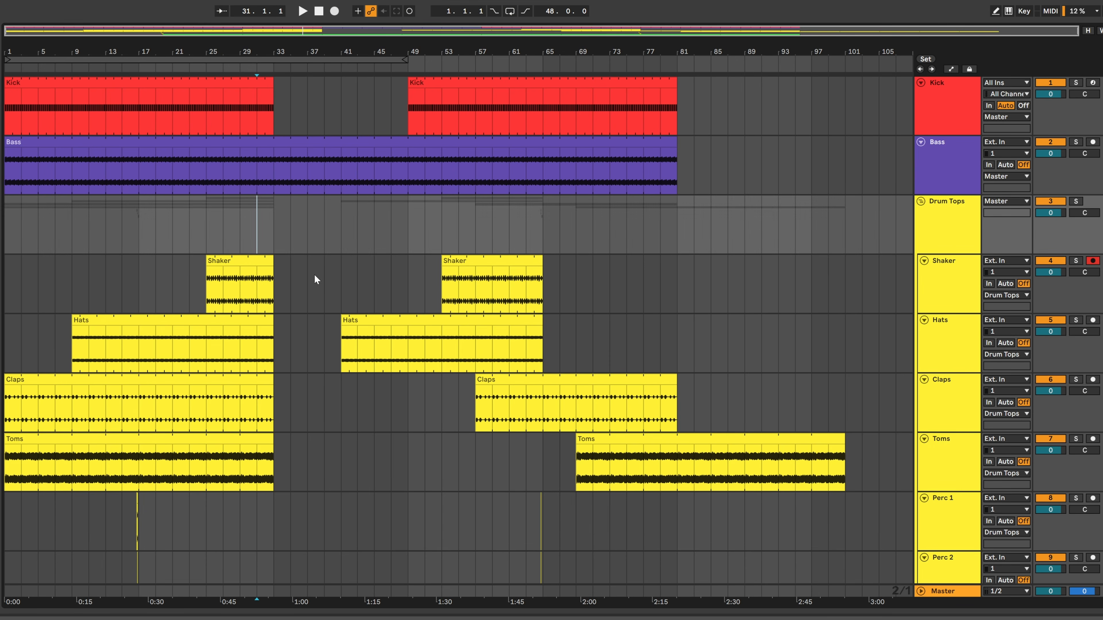
{"action": "key", "text": "space"}
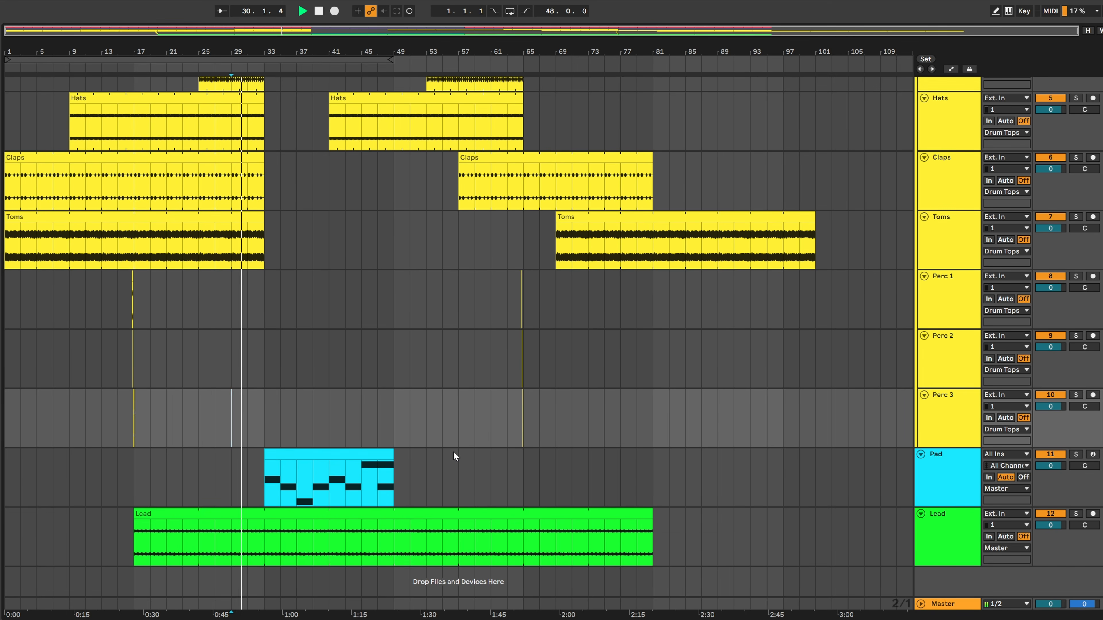
{"action": "scroll", "coordinate": [453, 452], "scroll_direction": "up", "scroll_amount": 1}
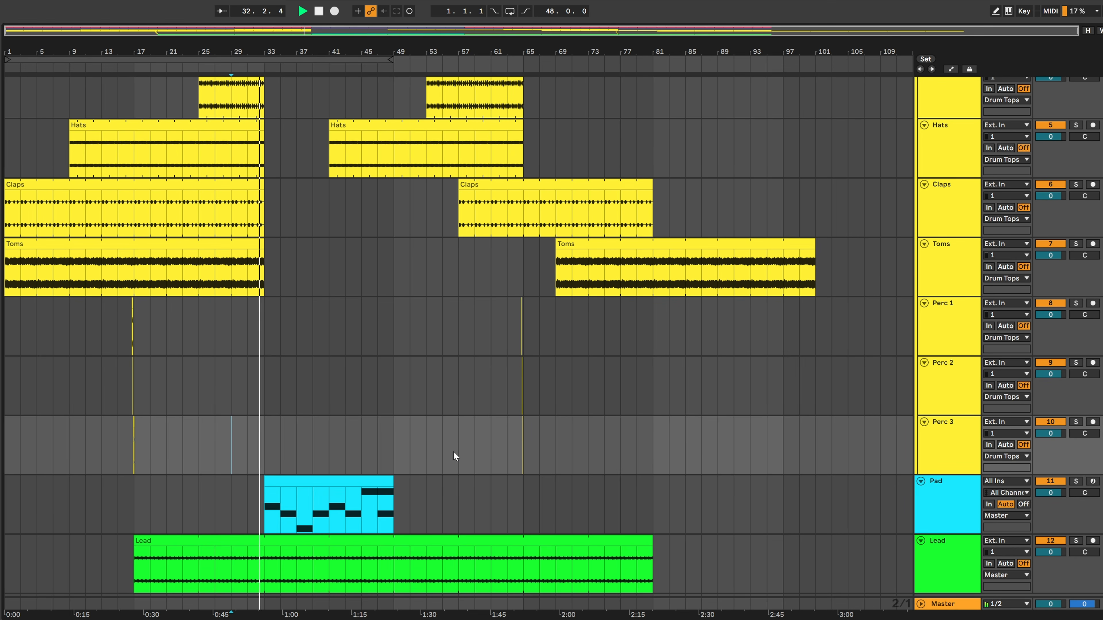
{"action": "scroll", "coordinate": [453, 454], "scroll_direction": "up", "scroll_amount": 2}
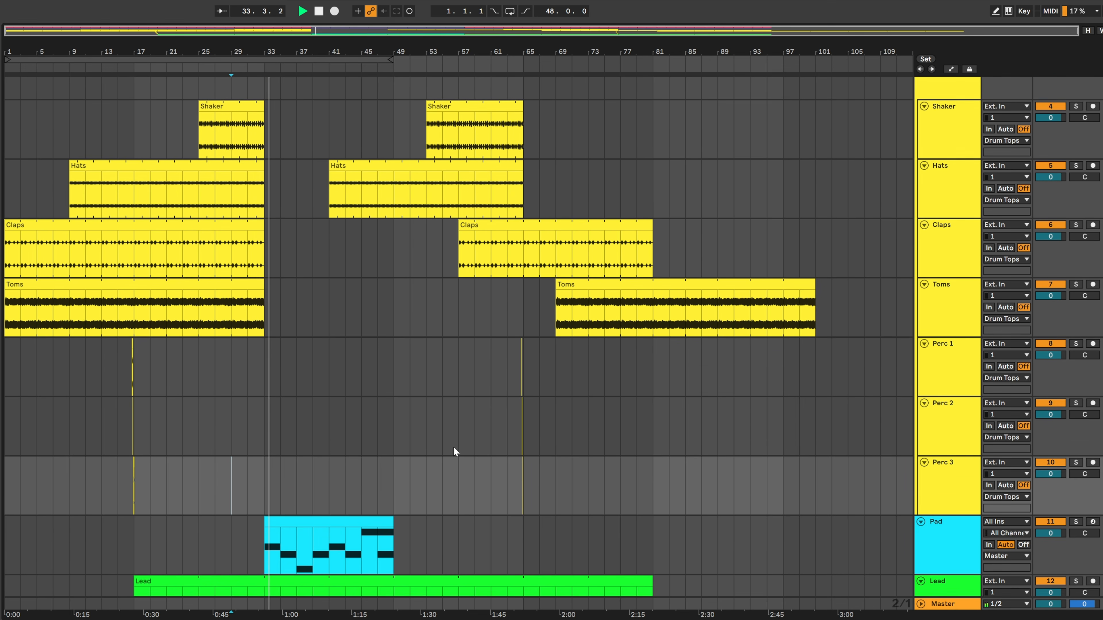
{"action": "scroll", "coordinate": [453, 447], "scroll_direction": "up", "scroll_amount": 2}
{"action": "scroll", "coordinate": [453, 447], "scroll_direction": "up", "scroll_amount": 2}
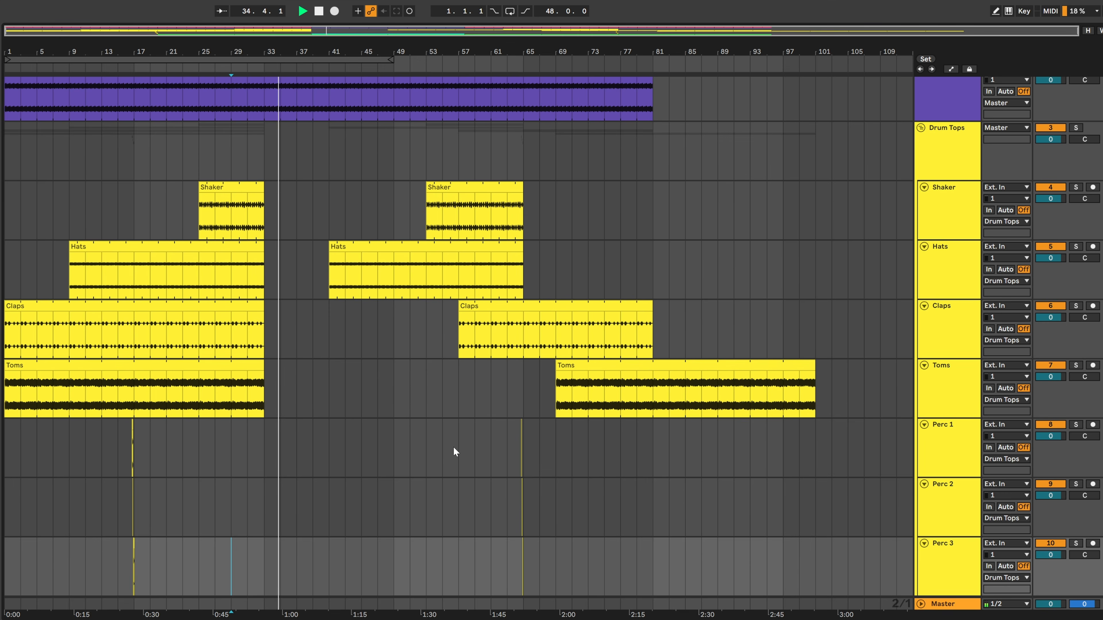
{"action": "scroll", "coordinate": [453, 446], "scroll_direction": "up", "scroll_amount": 2}
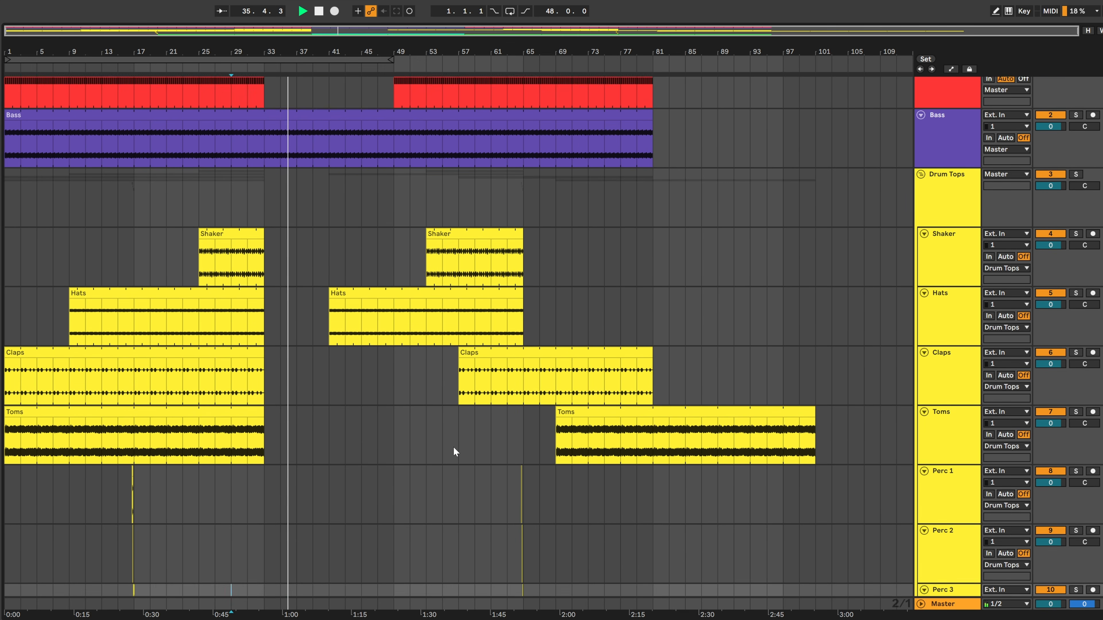
Restore the Ambience clip under the pad at bars 33 to 49 with an undo, and play from bar 31 into the breakdown
{"action": "scroll", "coordinate": [453, 448], "scroll_direction": "down", "scroll_amount": 10}
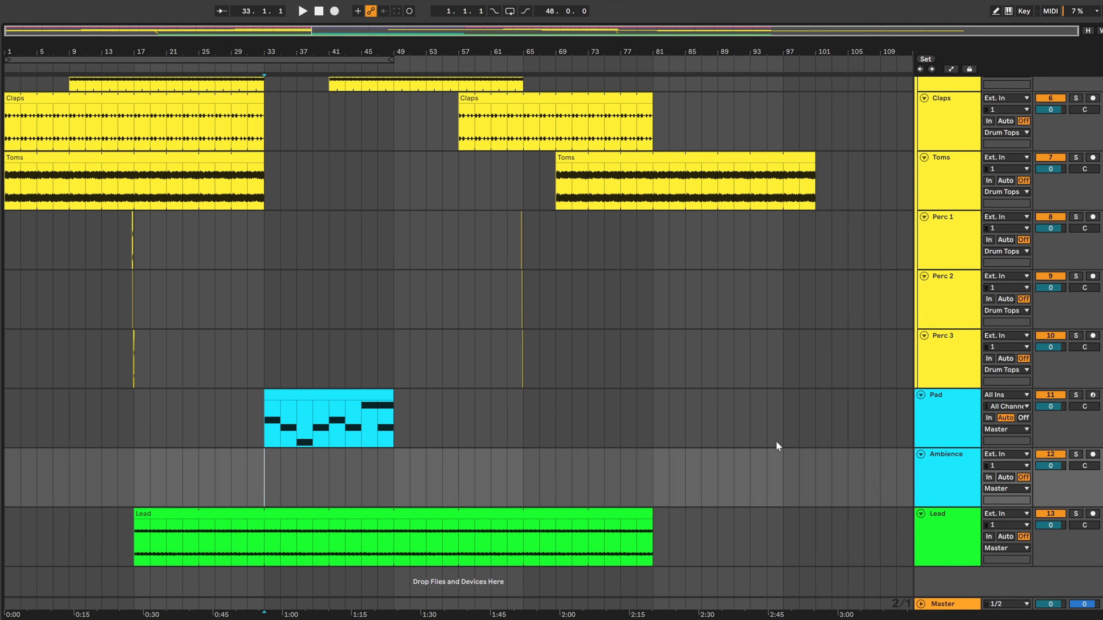
{"action": "key", "text": "ctrl+z"}
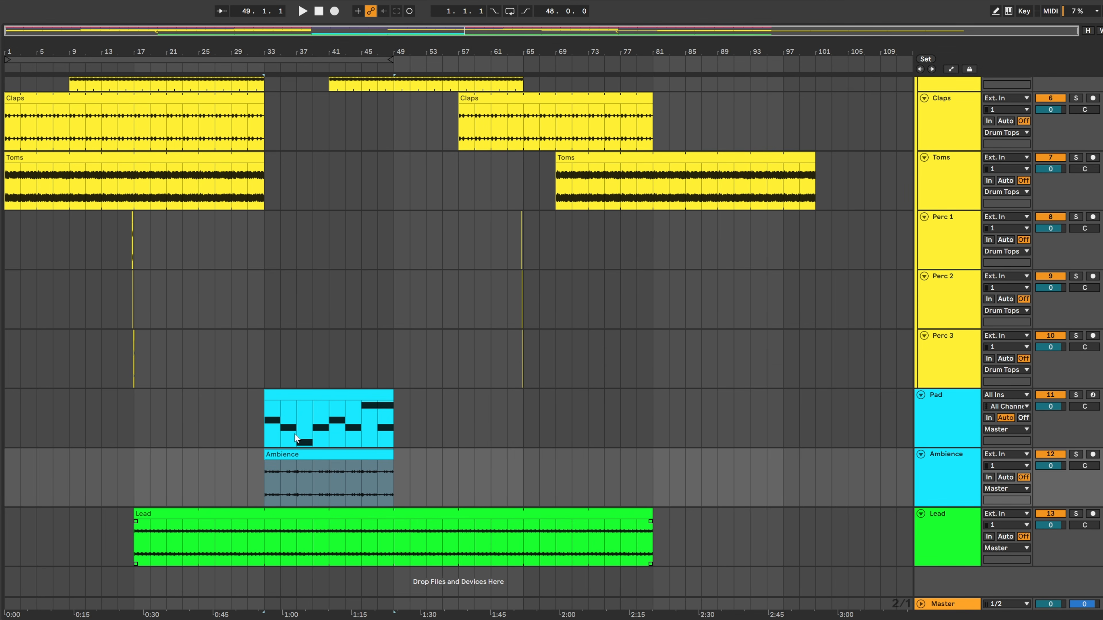
{"action": "left_click", "coordinate": [247, 424]}
{"action": "key", "text": "space"}
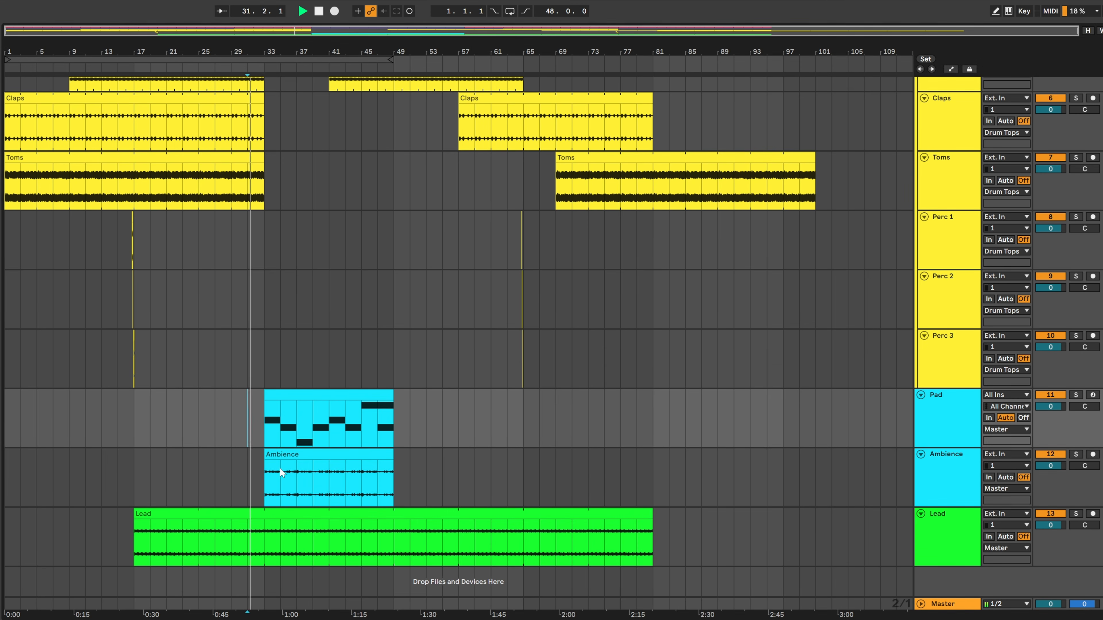
Inspect the Ambience clip's waveform while the breakdown plays, and return to the full arrangement
{"action": "scroll", "coordinate": [280, 469], "scroll_direction": "up", "scroll_amount": 5}
{"action": "left_click", "coordinate": [276, 454]}
{"action": "key", "text": "shift+Tab"}
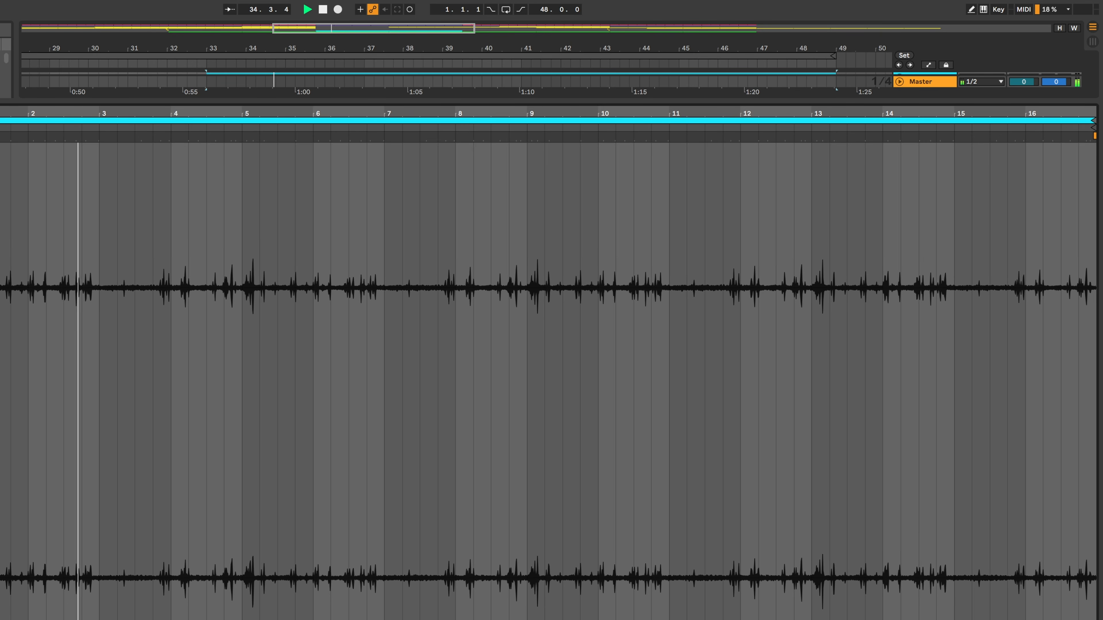
{"action": "key", "text": "ctrl+alt+l"}
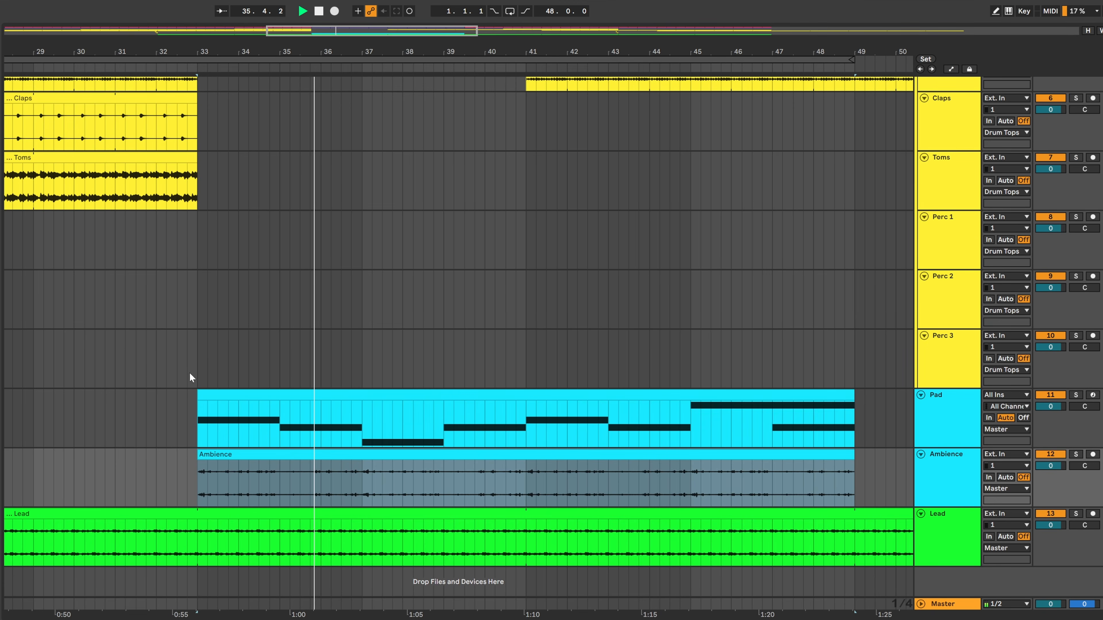
{"action": "key", "text": "w"}
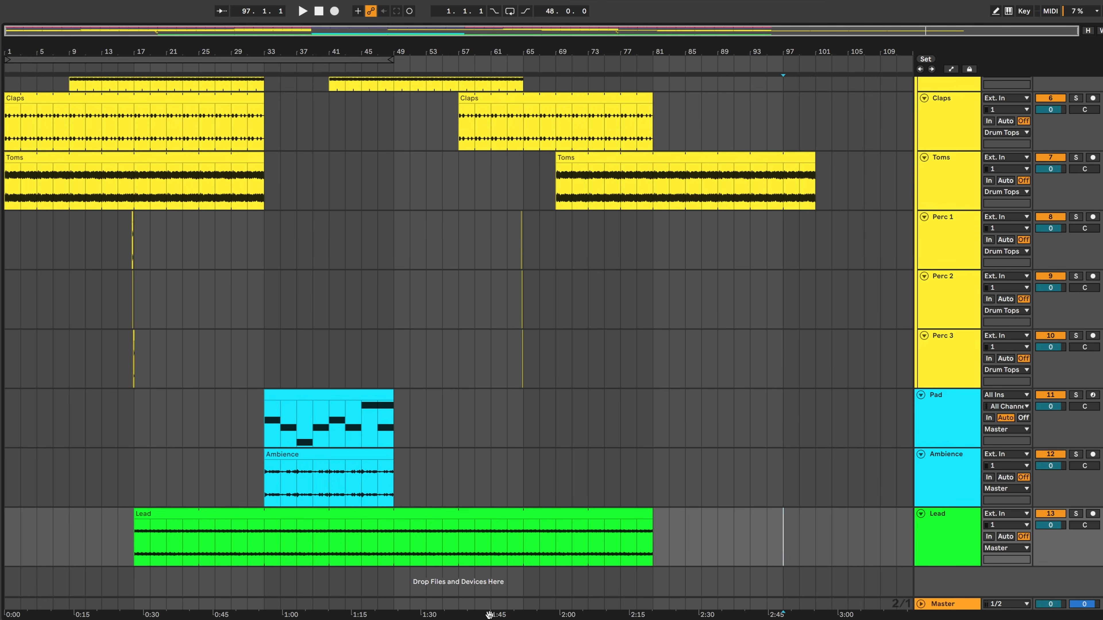
Play the Lead from bar 17 and close its SuperPlate and Replika XT windows
{"action": "left_click", "coordinate": [978, 539]}
{"action": "left_click", "coordinate": [151, 517]}
{"action": "key", "text": "space"}
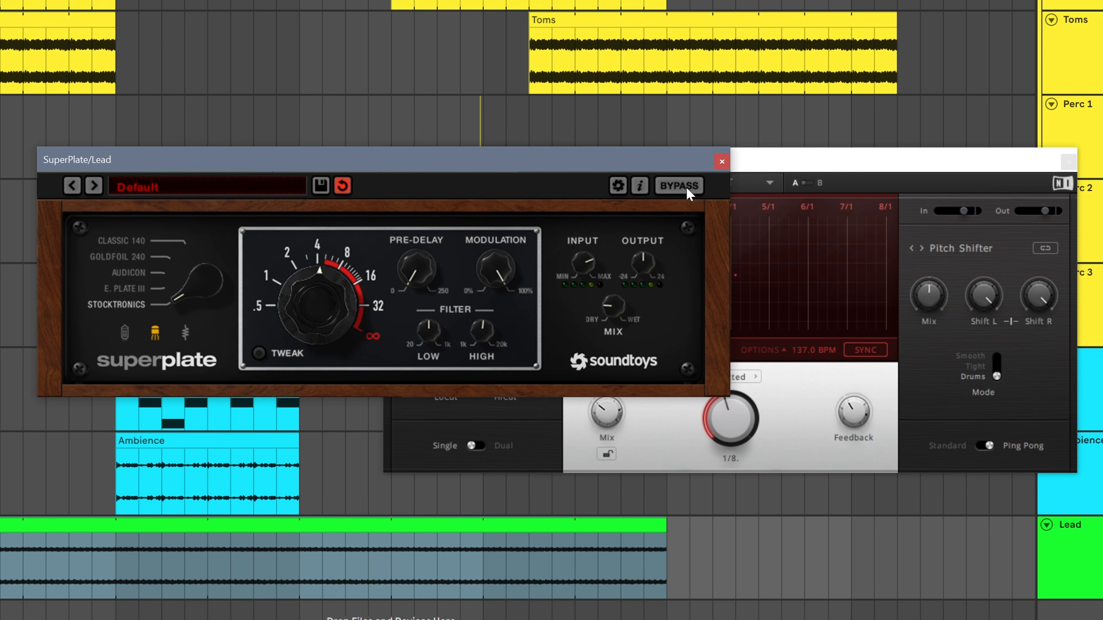
{"action": "left_click", "coordinate": [722, 161]}
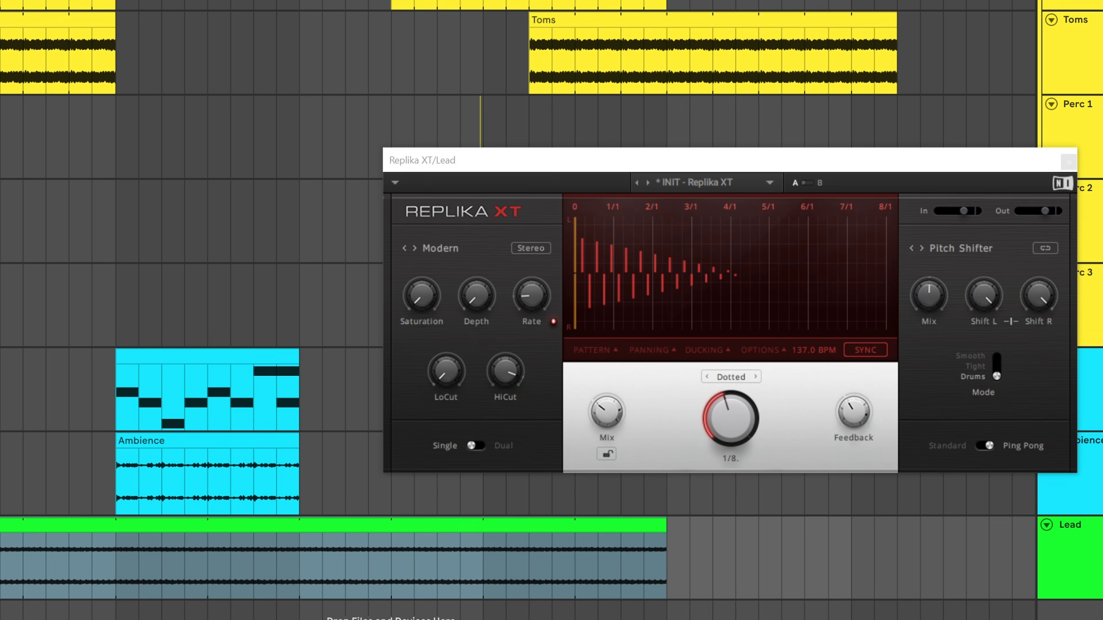
{"action": "left_click", "coordinate": [1068, 162]}
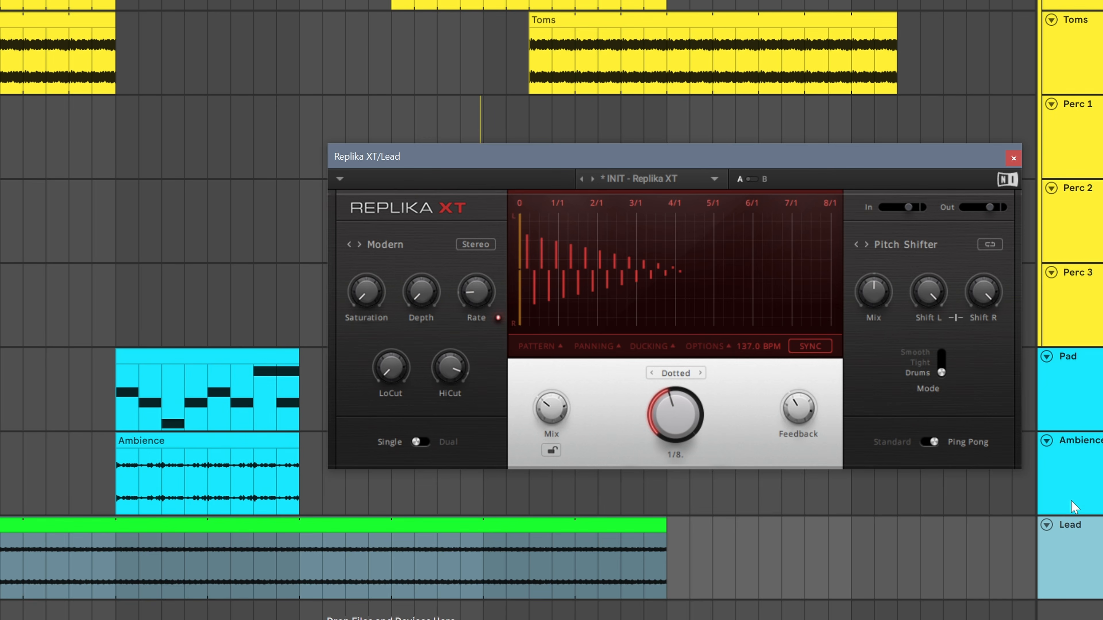
Automate the Lead's Replika XT pitch shifter mix to rise from bar 17 to 49, drop there, reach 0.76 at bar 65 and 0.51 at bar 81
{"action": "left_click", "coordinate": [1054, 527]}
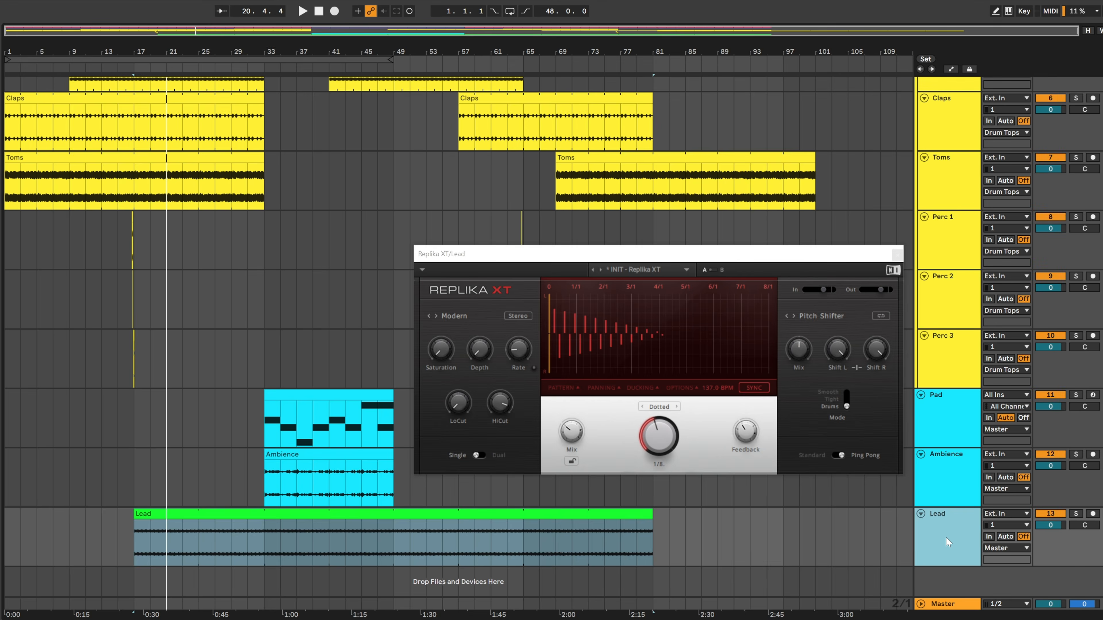
{"action": "left_click", "coordinate": [800, 351]}
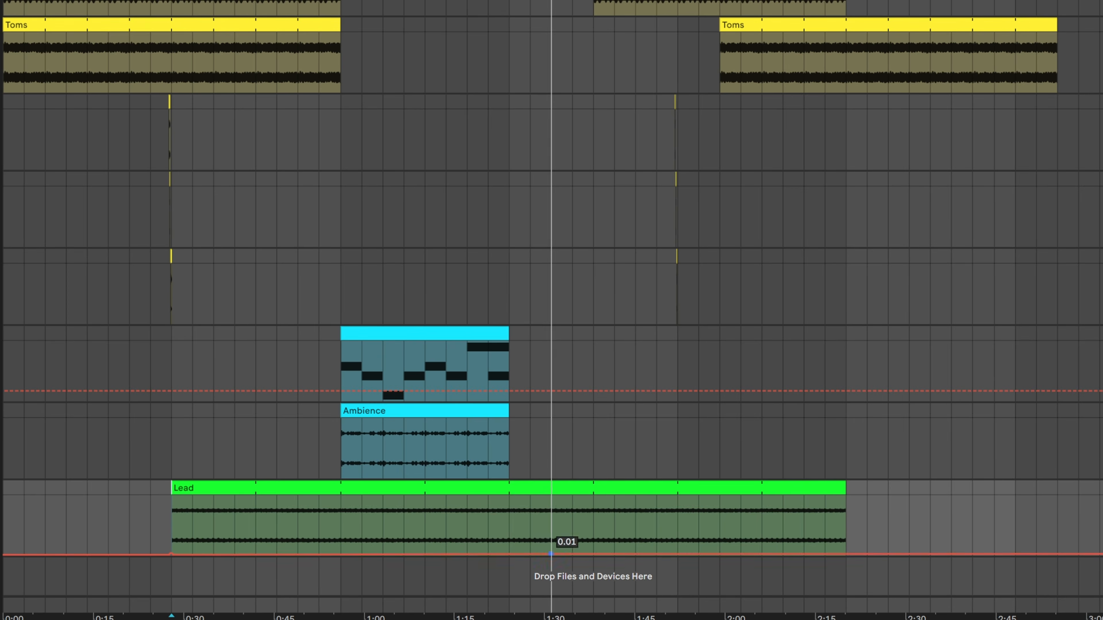
{"action": "left_click_drag", "start_coordinate": [489, 559], "coordinate": [507, 517]}
{"action": "left_click_drag", "start_coordinate": [572, 497], "coordinate": [509, 497]}
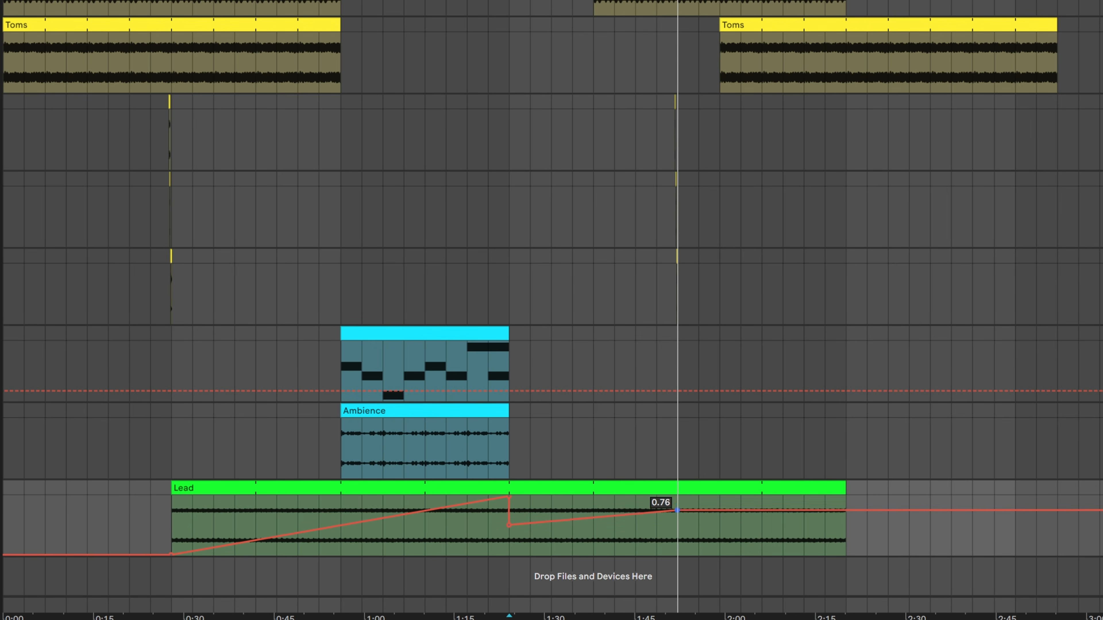
{"action": "left_click_drag", "start_coordinate": [812, 511], "coordinate": [846, 525]}
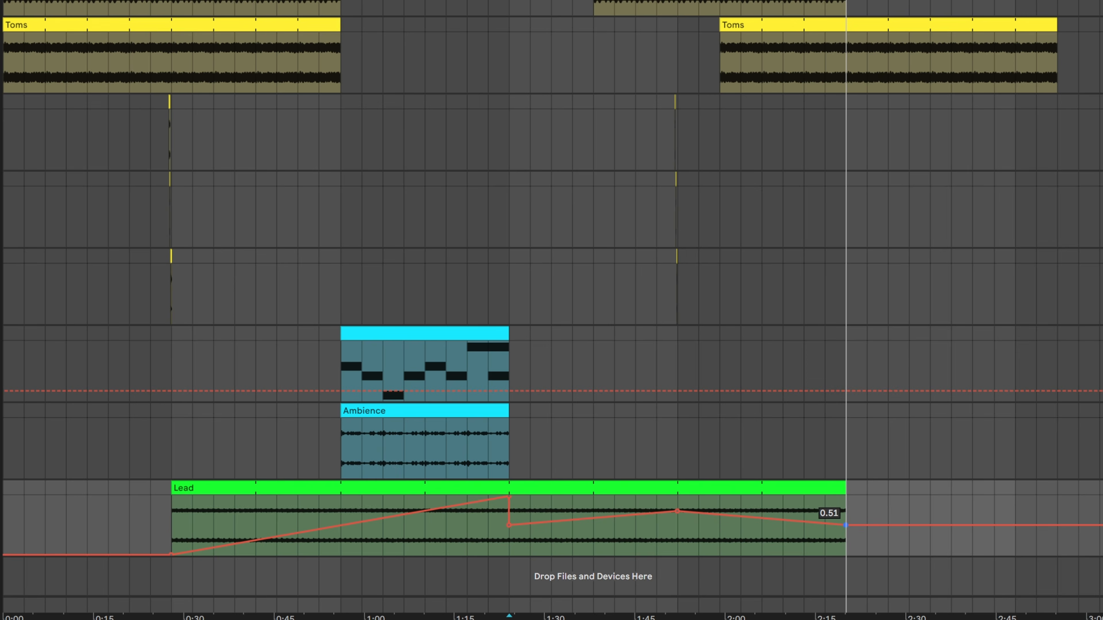
Play the end of the breakdown and lower the pitch shifter mix point just after the drop at bar 49
{"action": "left_click", "coordinate": [467, 280]}
{"action": "key", "text": "space"}
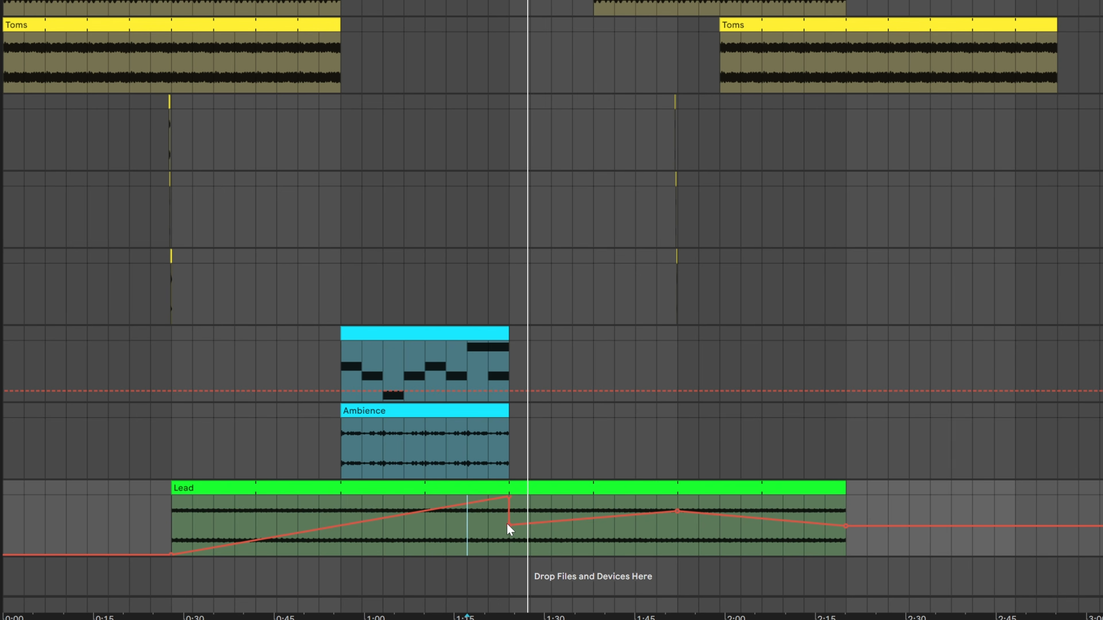
{"action": "left_click_drag", "start_coordinate": [509, 524], "coordinate": [509, 542]}
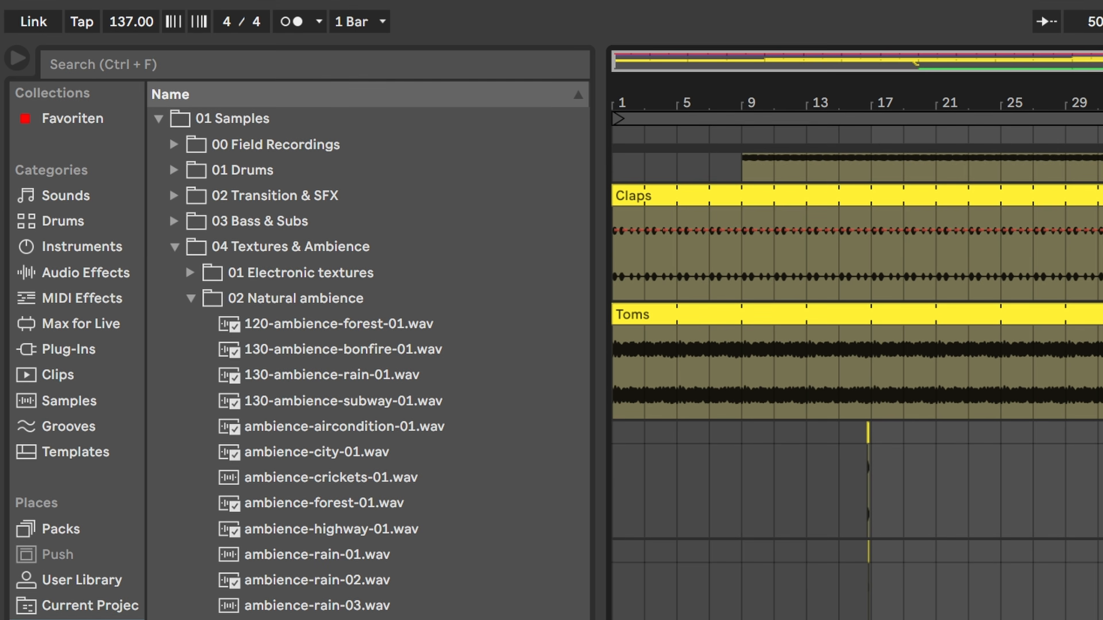
Search the browser for "auto" and add Auto Filter to the Lead track
{"action": "key", "text": "ctrl+f"}
{"action": "type", "text": "auto"}
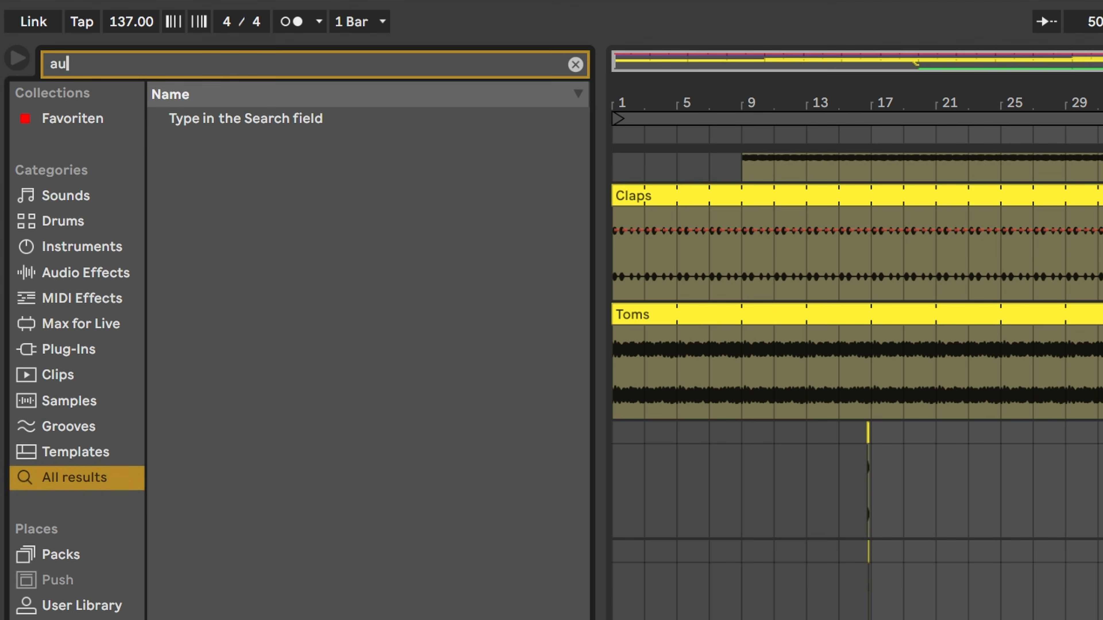
{"action": "key", "text": "Down"}
{"action": "key", "text": "Down"}
{"action": "key", "text": "Return"}
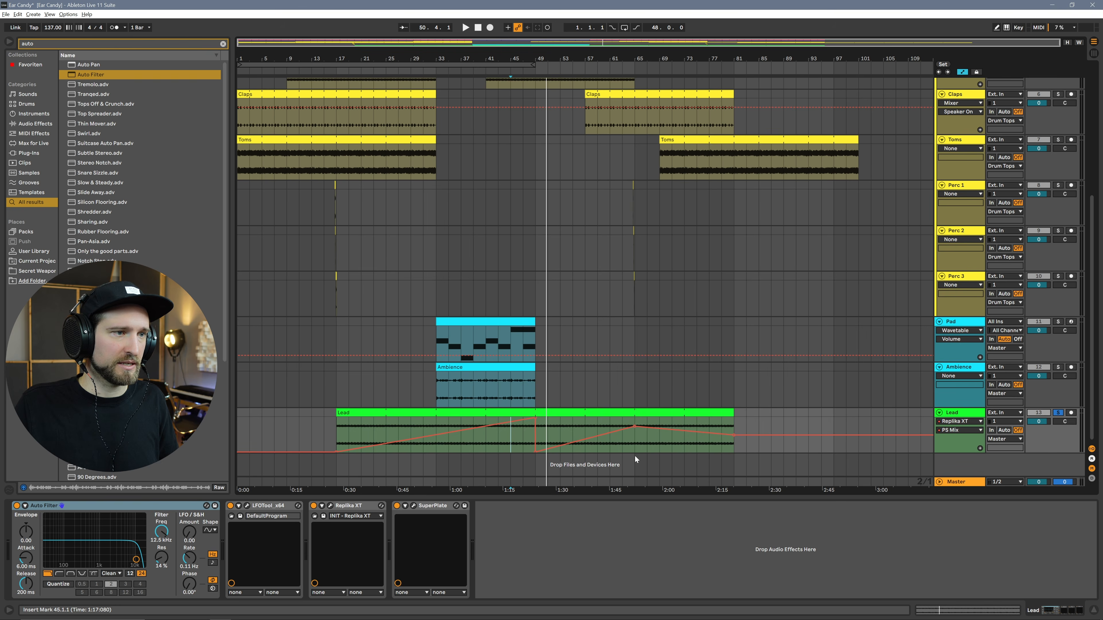
Automate the Lead's Auto Filter frequency from 382 Hz at bar 17 to 10.1 kHz at bar 33, dipping at bar 41 and peaking at bar 49
{"action": "left_click", "coordinate": [161, 531]}
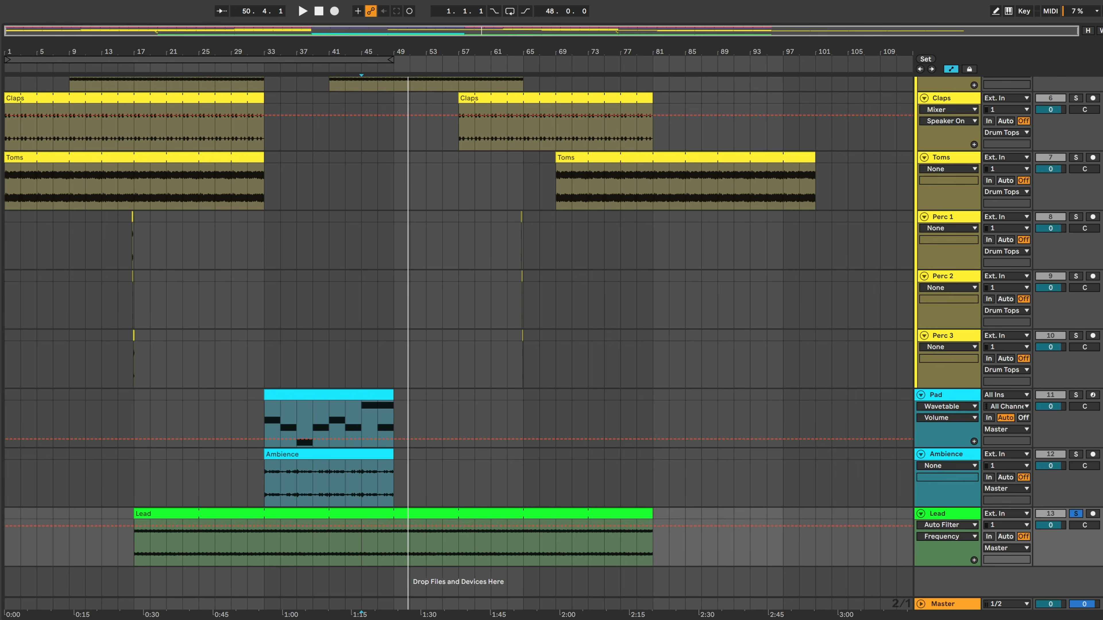
{"action": "left_click_drag", "start_coordinate": [134, 530], "coordinate": [134, 546]}
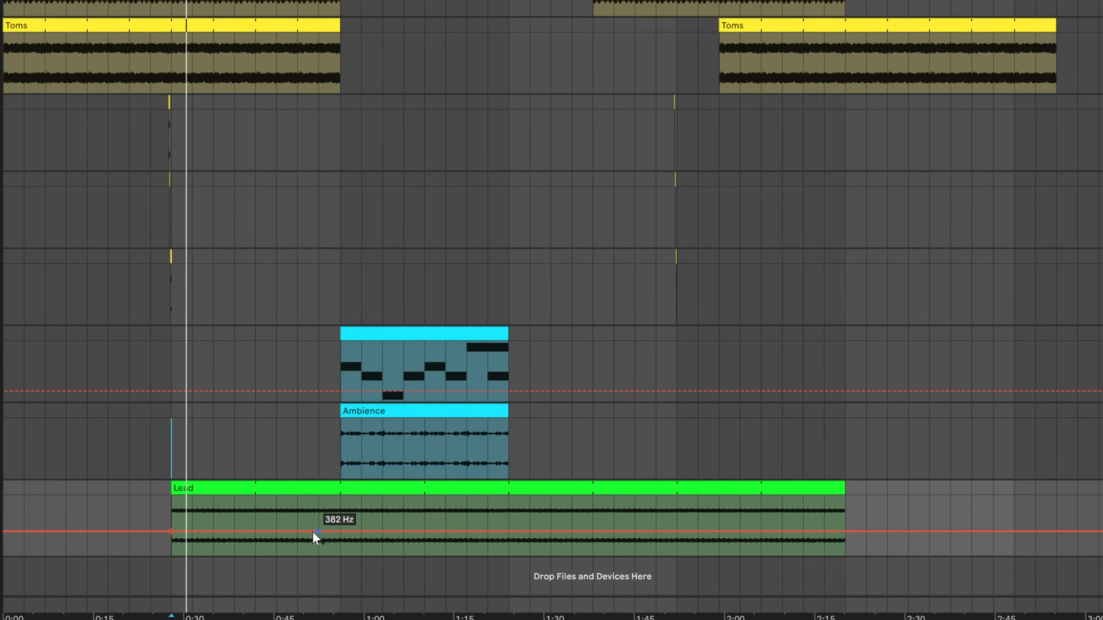
{"action": "left_click_drag", "start_coordinate": [264, 546], "coordinate": [265, 525]}
{"action": "left_click", "coordinate": [321, 454]}
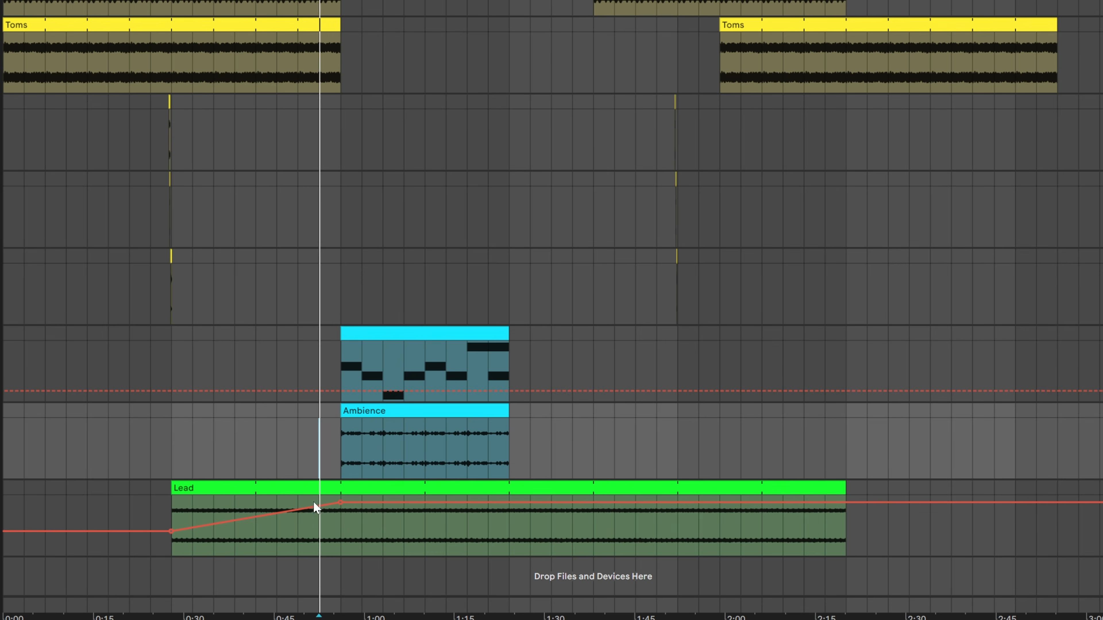
{"action": "left_click", "coordinate": [1090, 499]}
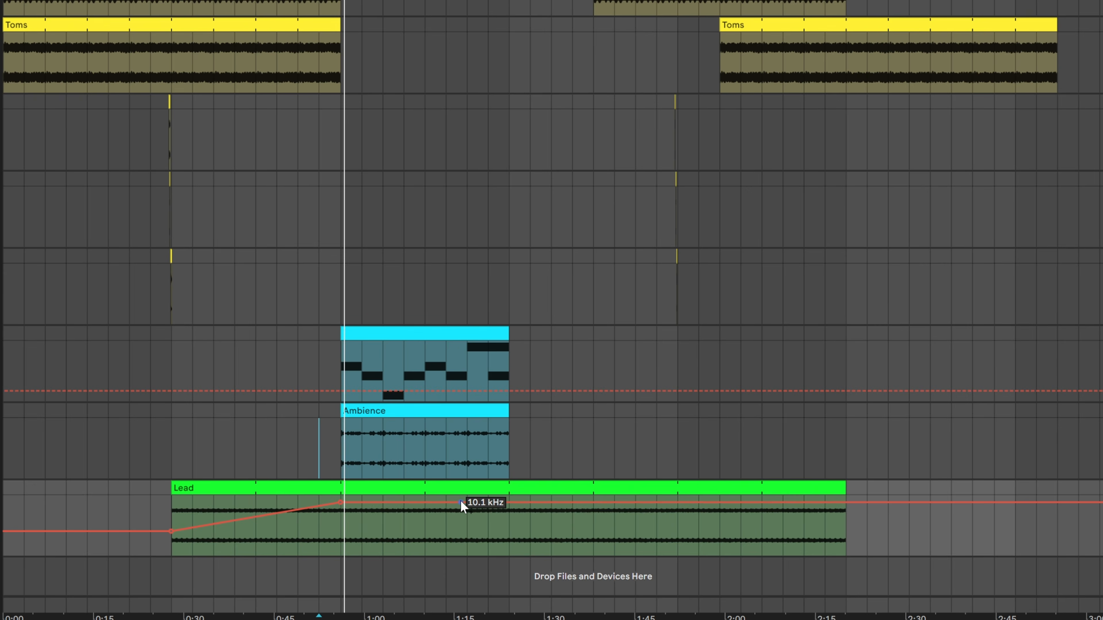
{"action": "left_click_drag", "start_coordinate": [433, 503], "coordinate": [424, 524]}
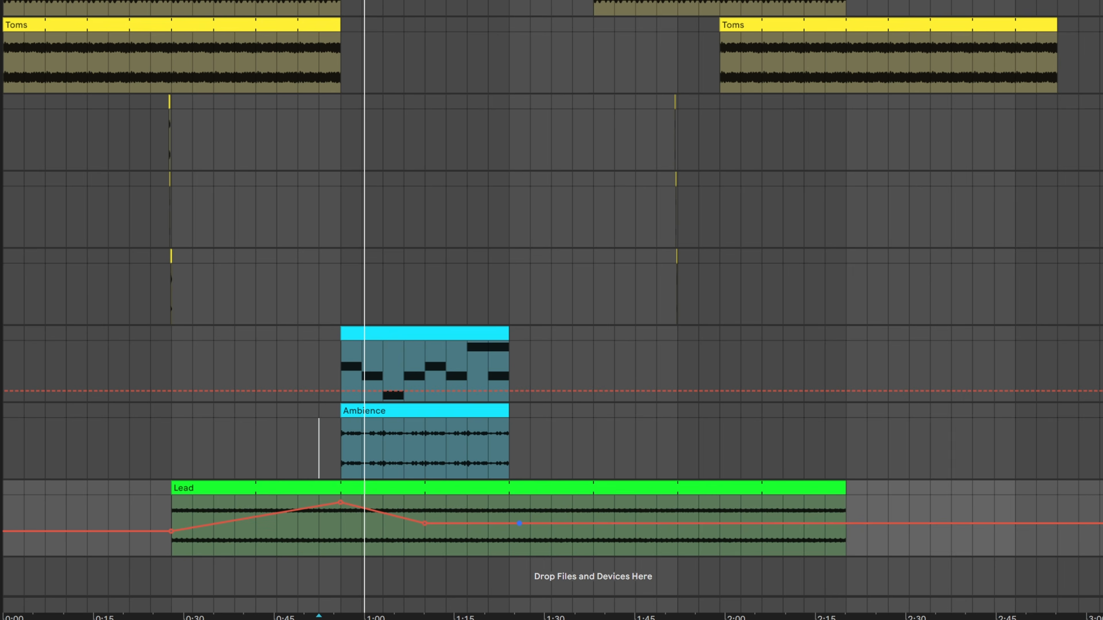
{"action": "left_click", "coordinate": [404, 287]}
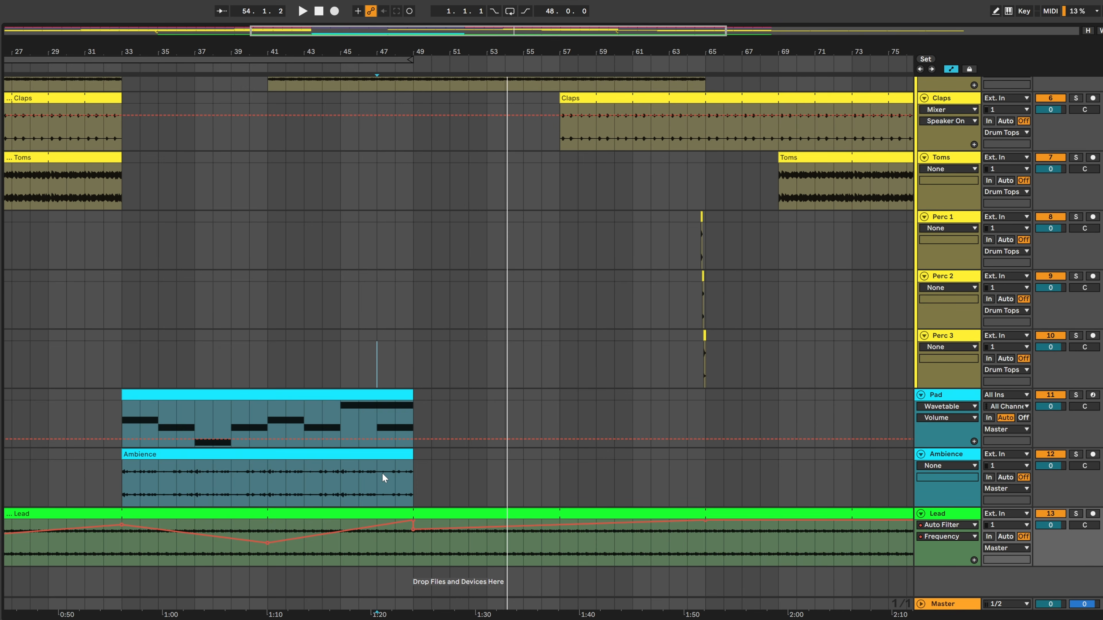
Play the full arrangement's drum section from bar 17 and solo the Hats track
{"action": "scroll", "coordinate": [382, 472], "scroll_direction": "up", "scroll_amount": 3}
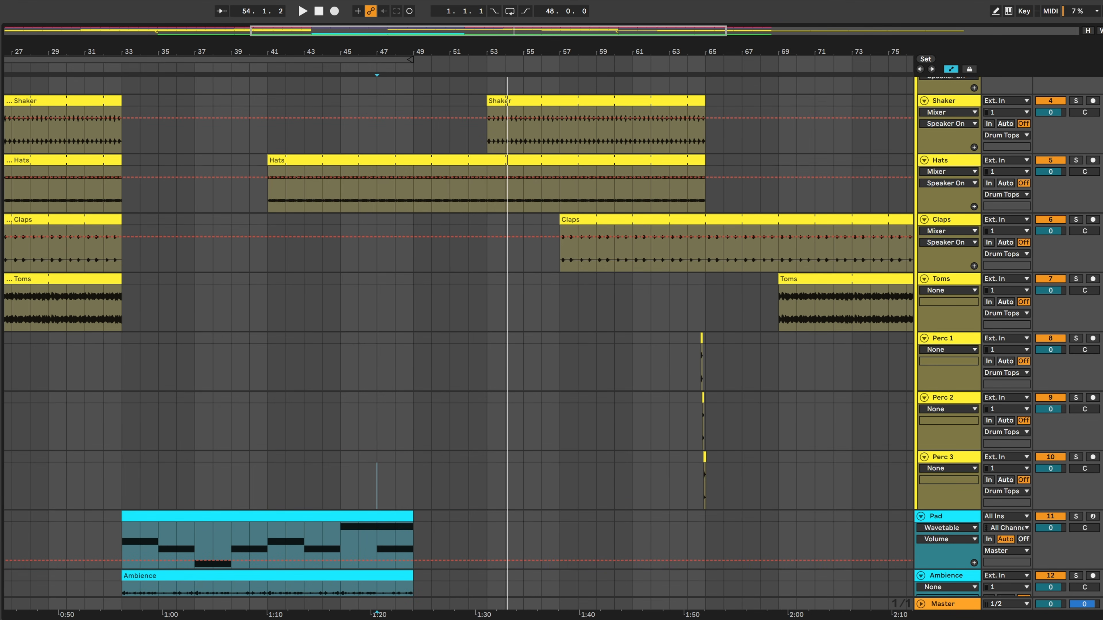
{"action": "scroll", "coordinate": [246, 272], "scroll_direction": "up", "scroll_amount": 4}
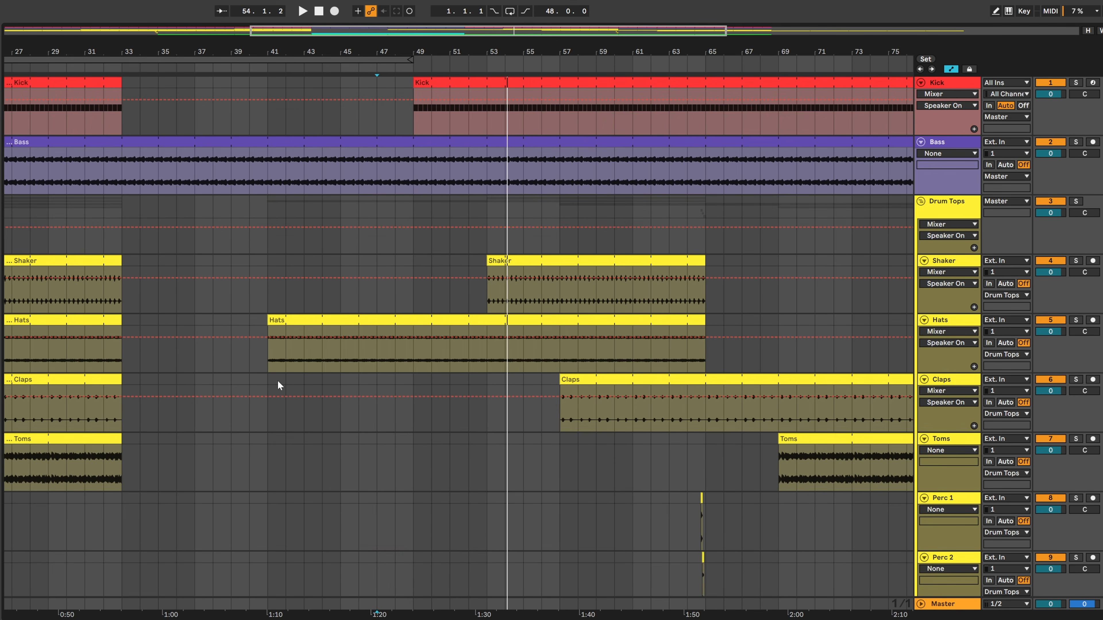
{"action": "left_click", "coordinate": [285, 463]}
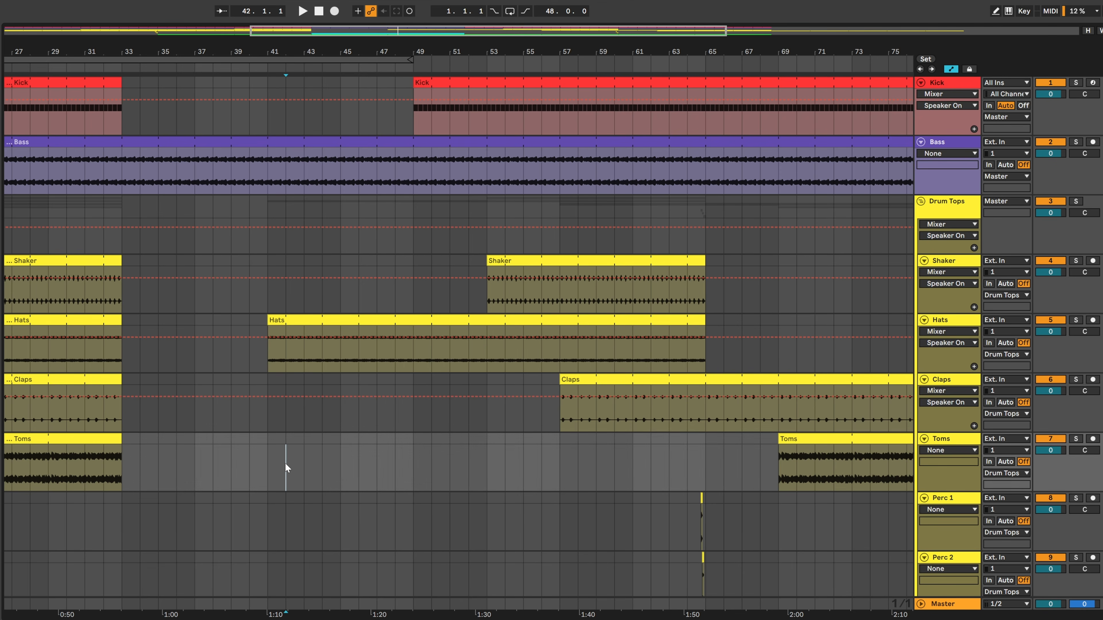
{"action": "key", "text": "w"}
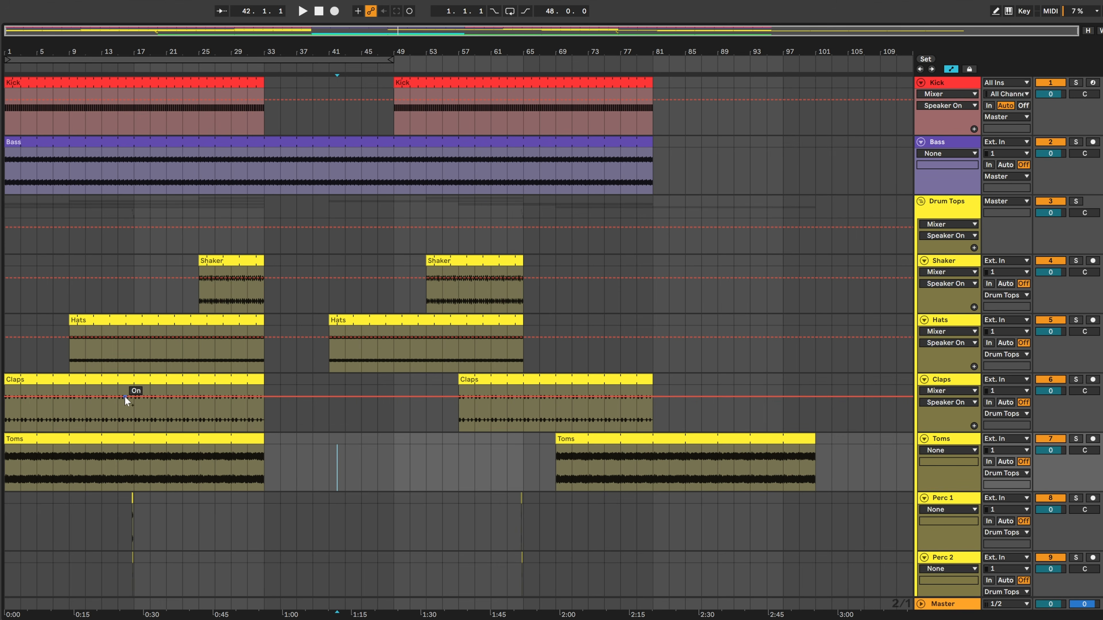
{"action": "left_click", "coordinate": [124, 385]}
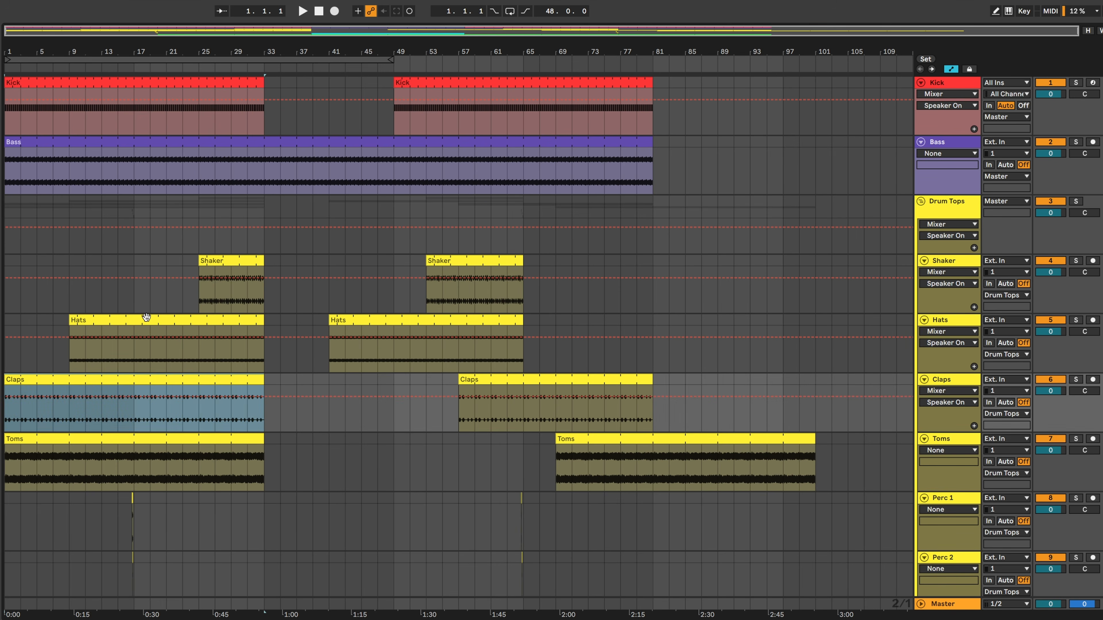
{"action": "left_click", "coordinate": [144, 318]}
{"action": "left_click", "coordinate": [135, 304]}
{"action": "key", "text": "space"}
{"action": "left_click", "coordinate": [1075, 320]}
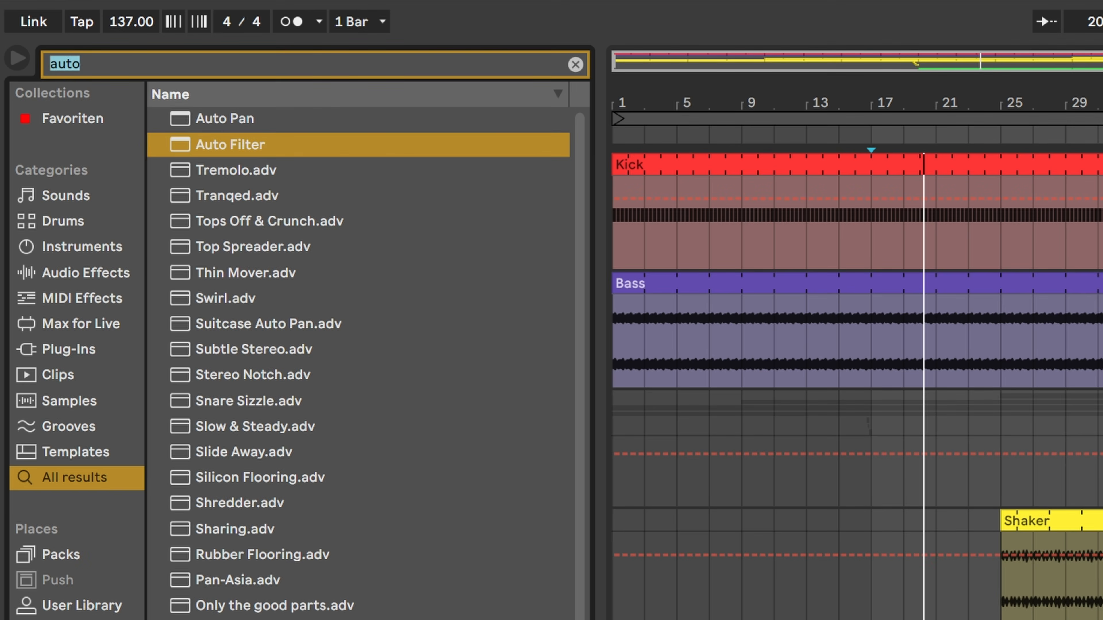
Search for "erosio", add Erosion to the Hats track, and set it to Wide Noise at about 10.1 kHz with an amount of 36.4
{"action": "type", "text": "erosio"}
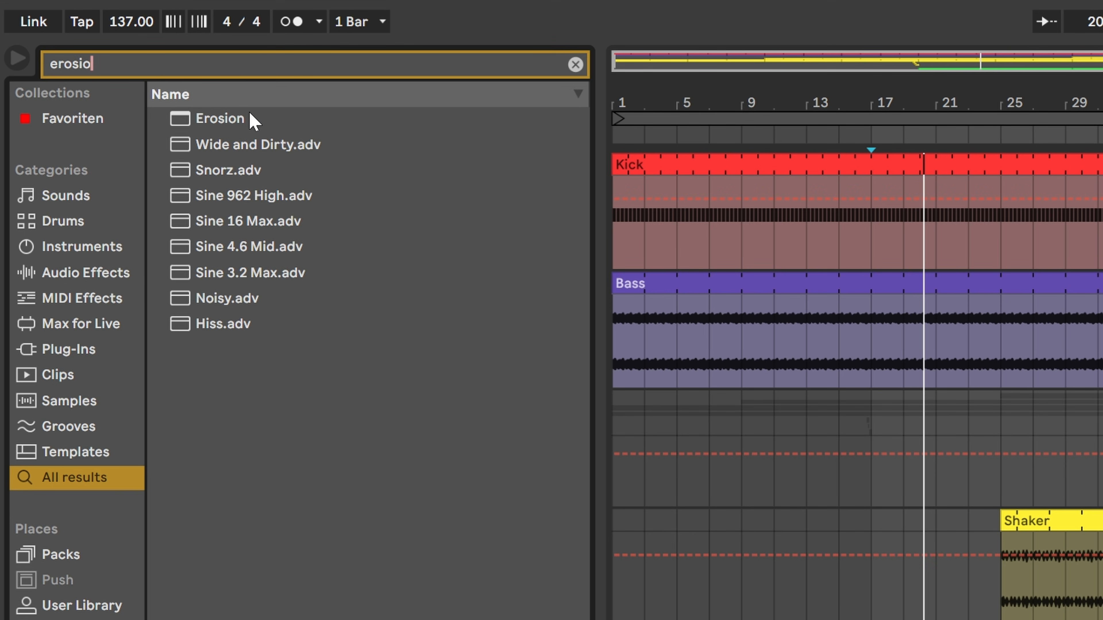
{"action": "left_click", "coordinate": [219, 118]}
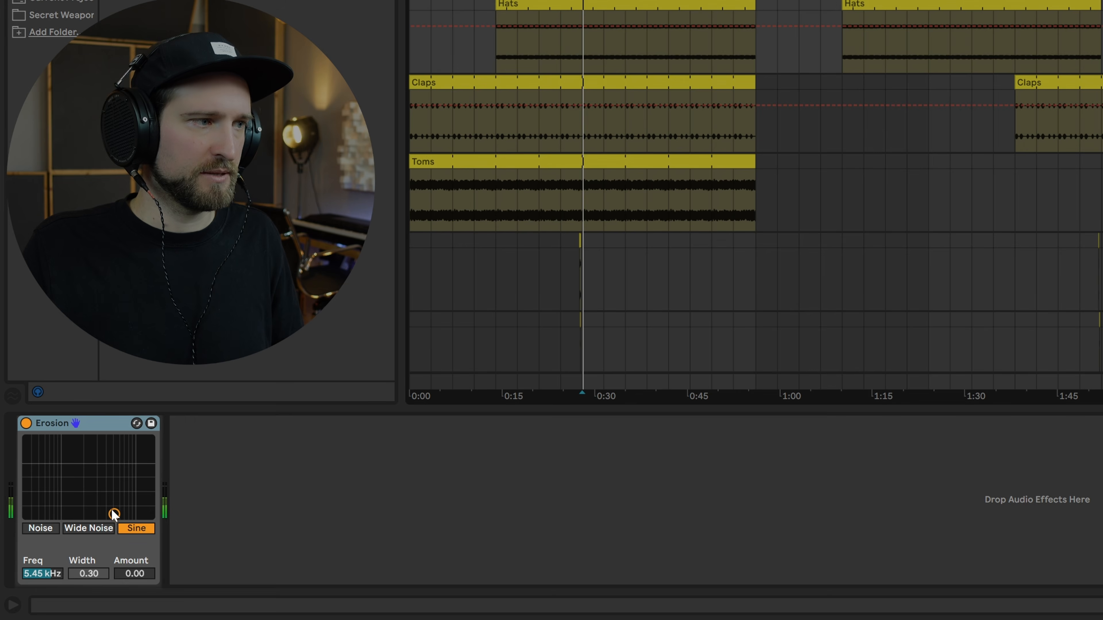
{"action": "left_click_drag", "start_coordinate": [111, 513], "coordinate": [93, 456]}
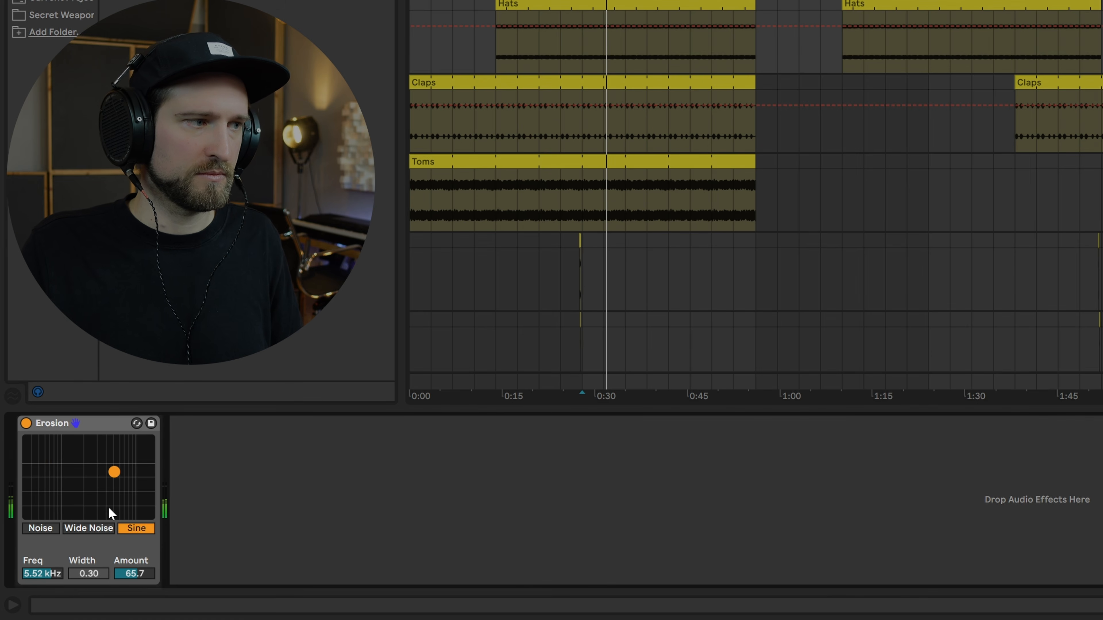
{"action": "left_click", "coordinate": [109, 528]}
{"action": "left_click_drag", "start_coordinate": [136, 455], "coordinate": [133, 482]}
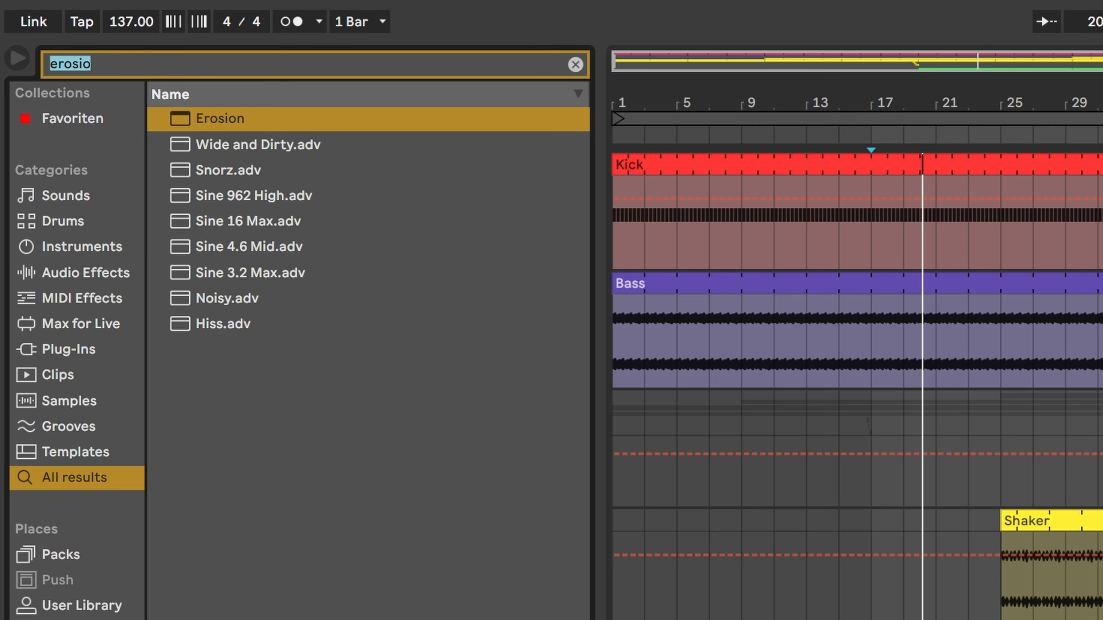
Add two LFOs to the Hats track and map the first to Erosion's frequency with 31.5 % depth, 21 % offset and a 0.16 Hz rate
{"action": "type", "text": "lfo"}
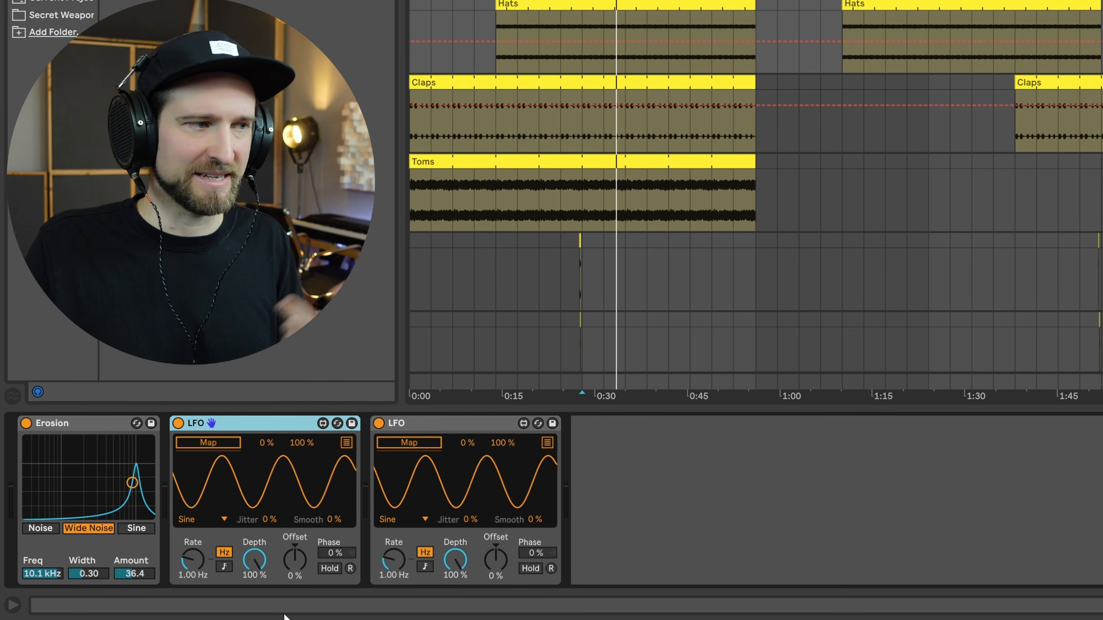
{"action": "left_click", "coordinate": [213, 442]}
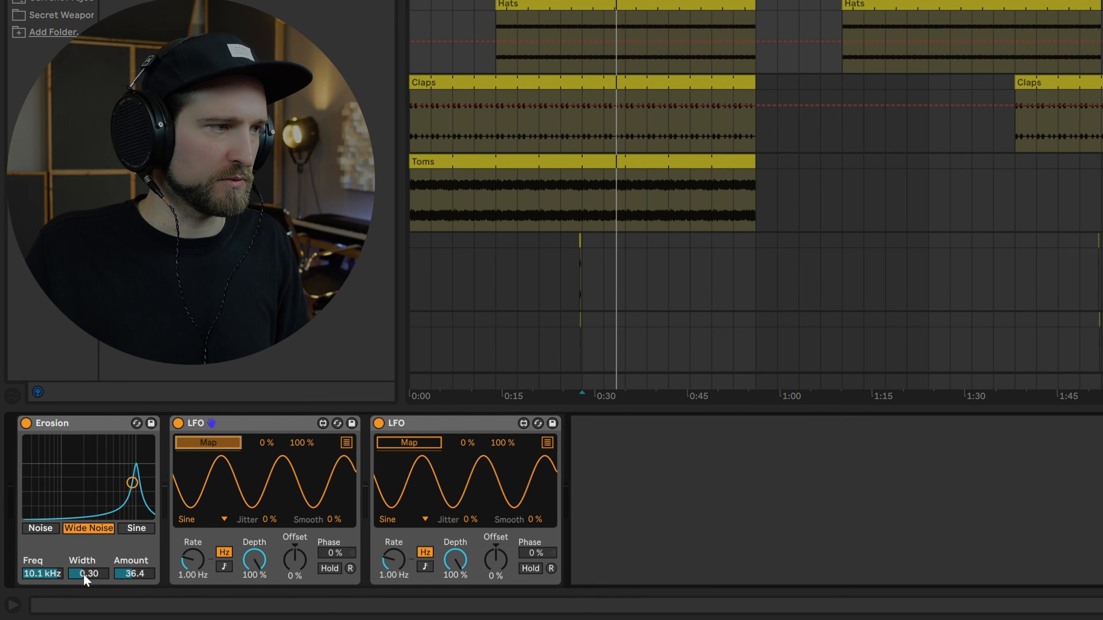
{"action": "left_click", "coordinate": [44, 574]}
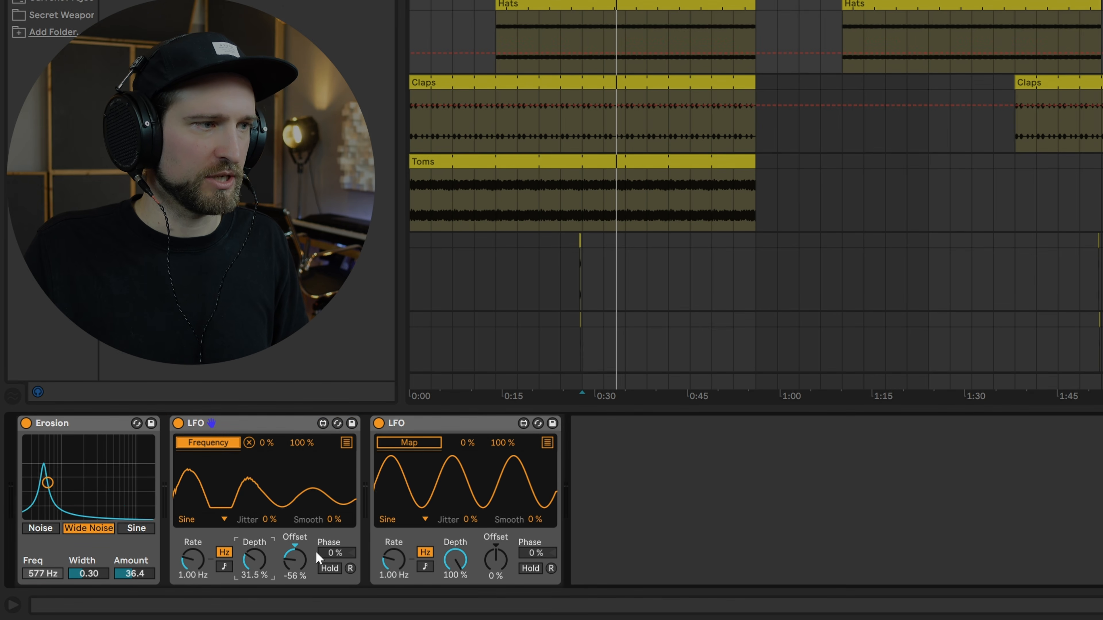
{"action": "left_click_drag", "start_coordinate": [296, 559], "coordinate": [296, 495]}
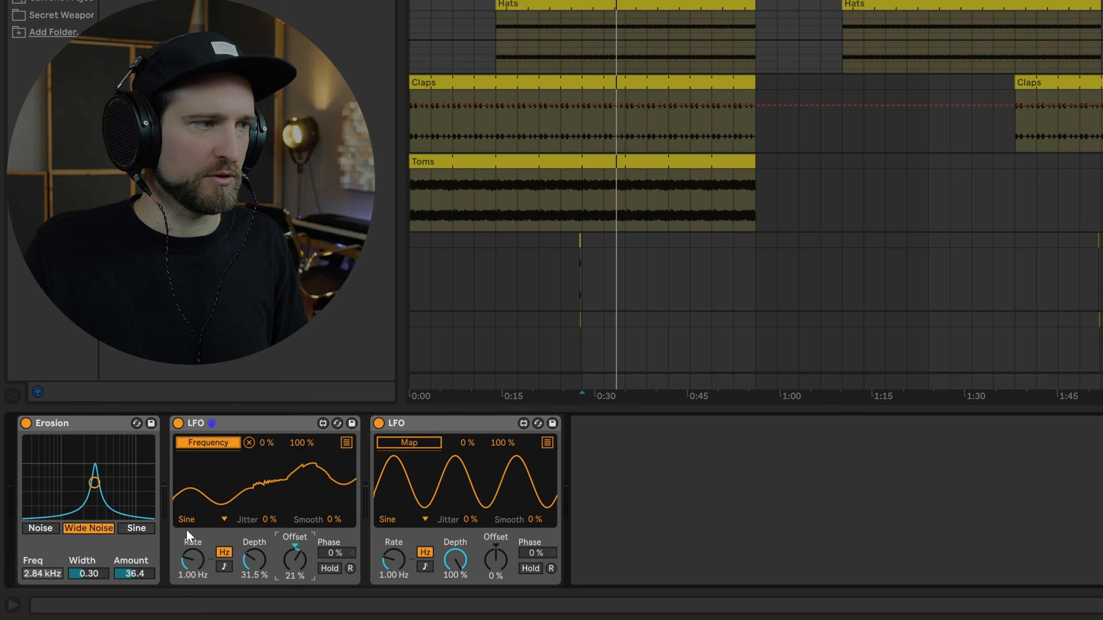
{"action": "left_click_drag", "start_coordinate": [196, 561], "coordinate": [196, 587]}
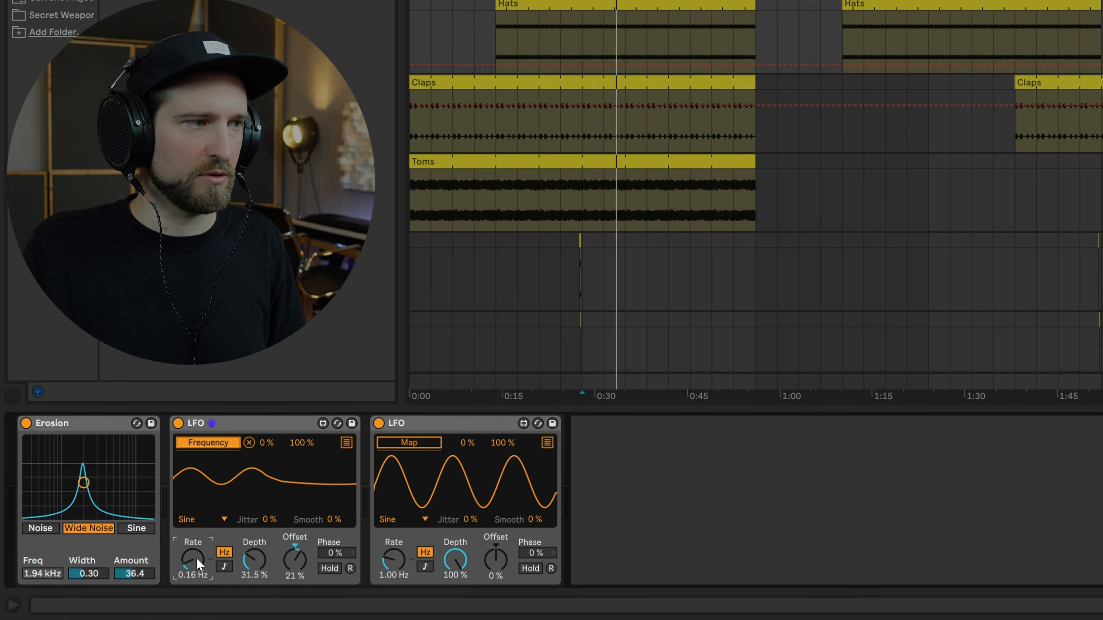
Map the second LFO to the first LFO's rate, using a Random waveform at 0.84 Hz with 80.3 % depth
{"action": "left_click", "coordinate": [422, 443]}
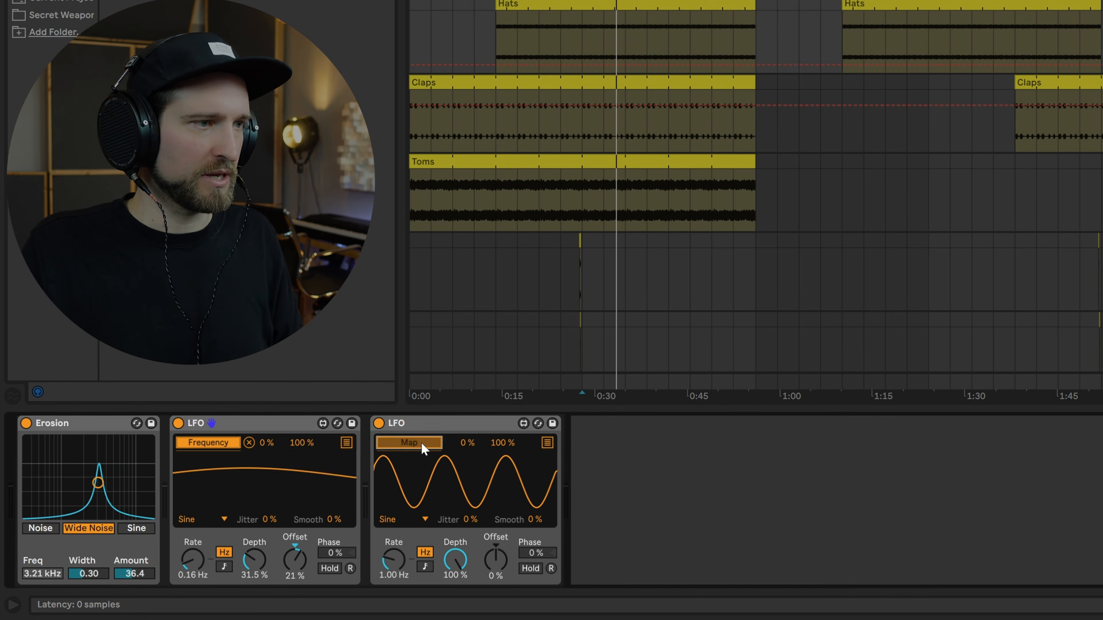
{"action": "left_click", "coordinate": [193, 560]}
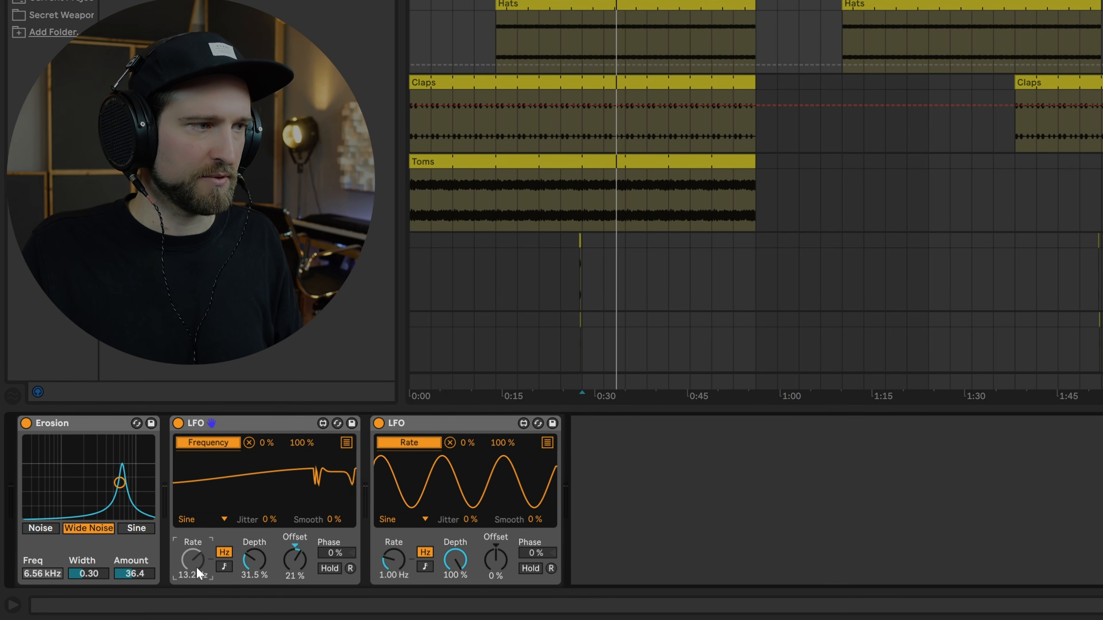
{"action": "left_click", "coordinate": [404, 519]}
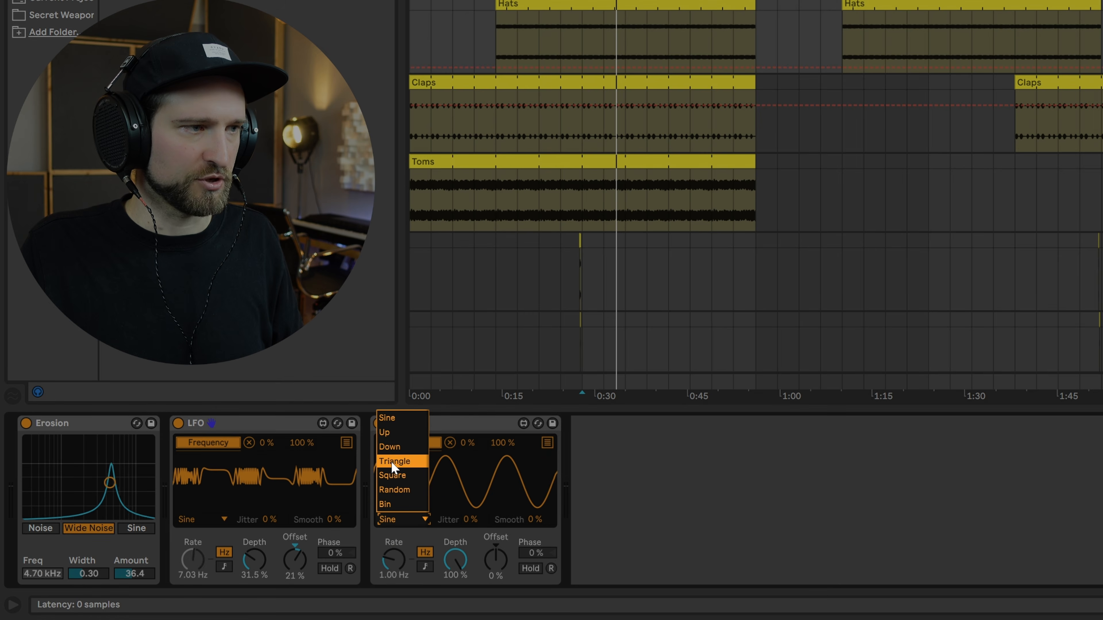
{"action": "left_click", "coordinate": [400, 490]}
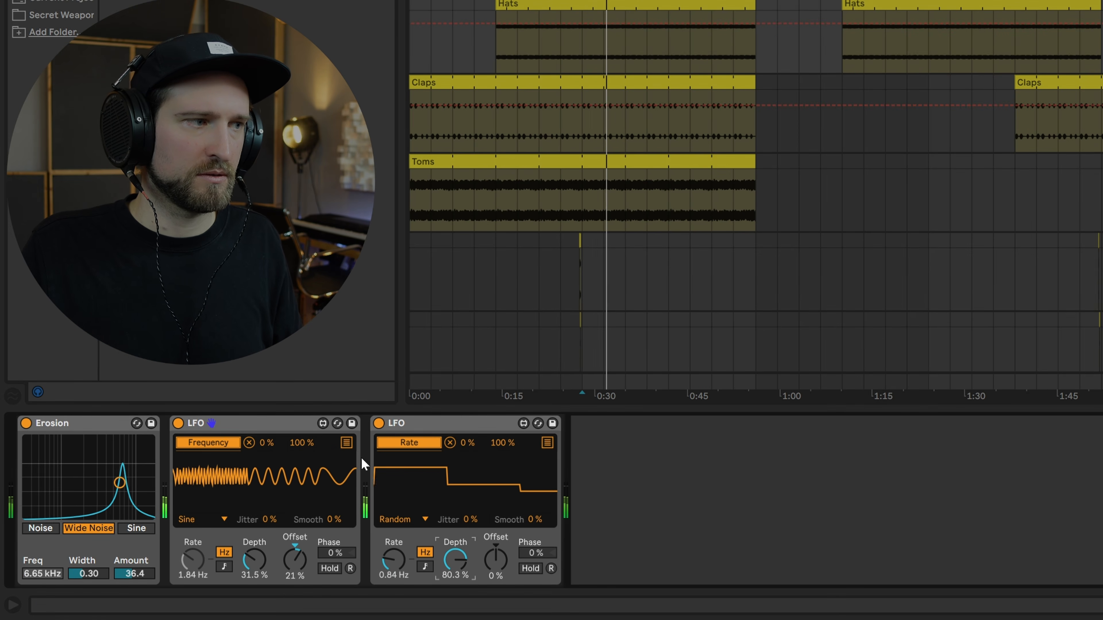
Set the first LFO's depth to 27.6 % and Erosion's amount to 137, and toggle Erosion to compare the hats during playback
{"action": "left_click_drag", "start_coordinate": [130, 573], "coordinate": [129, 520]}
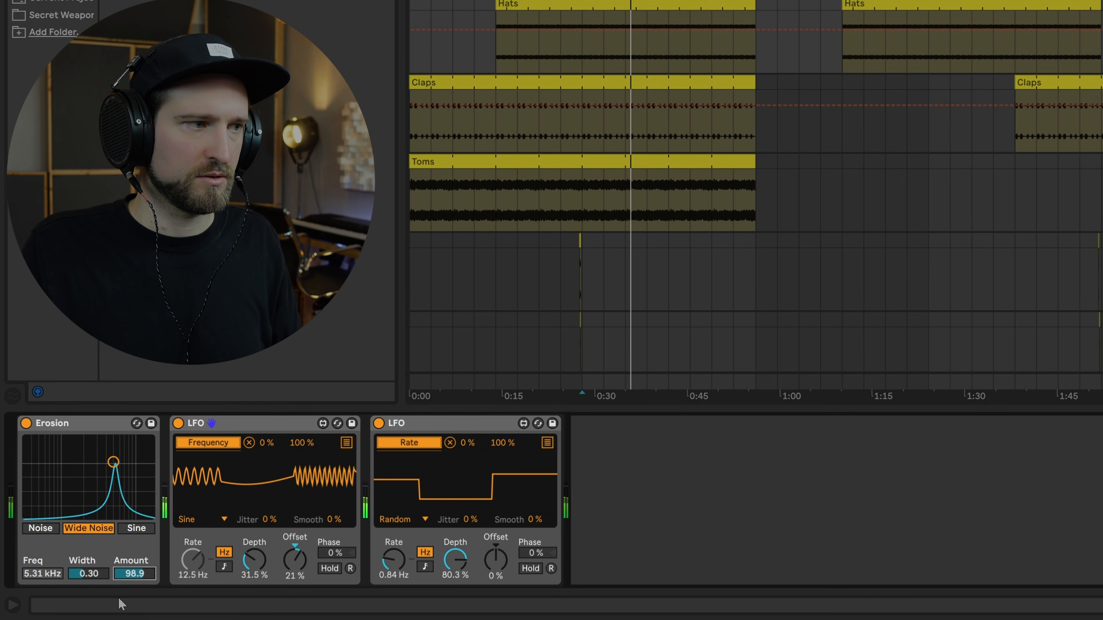
{"action": "left_click_drag", "start_coordinate": [129, 575], "coordinate": [128, 590]}
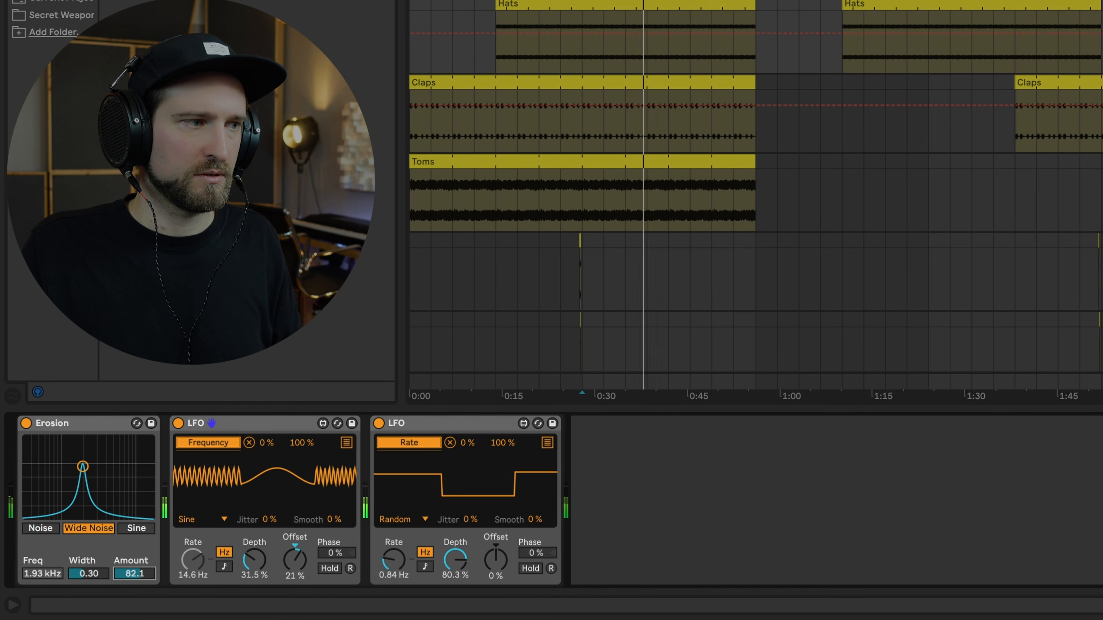
{"action": "left_click_drag", "start_coordinate": [254, 559], "coordinate": [254, 569]}
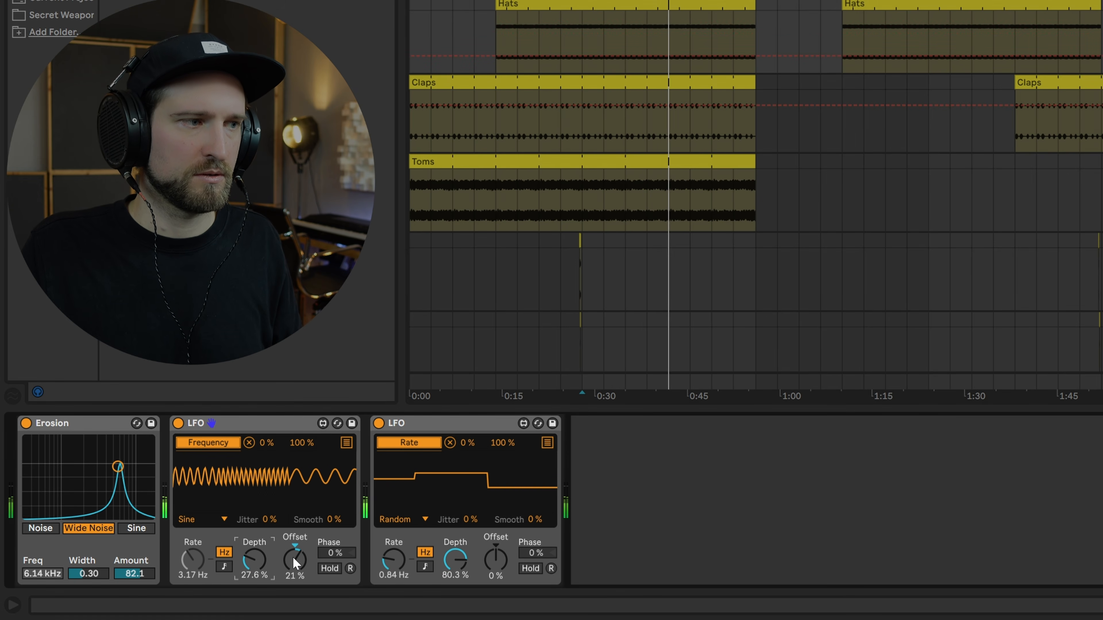
{"action": "left_click_drag", "start_coordinate": [134, 574], "coordinate": [134, 526]}
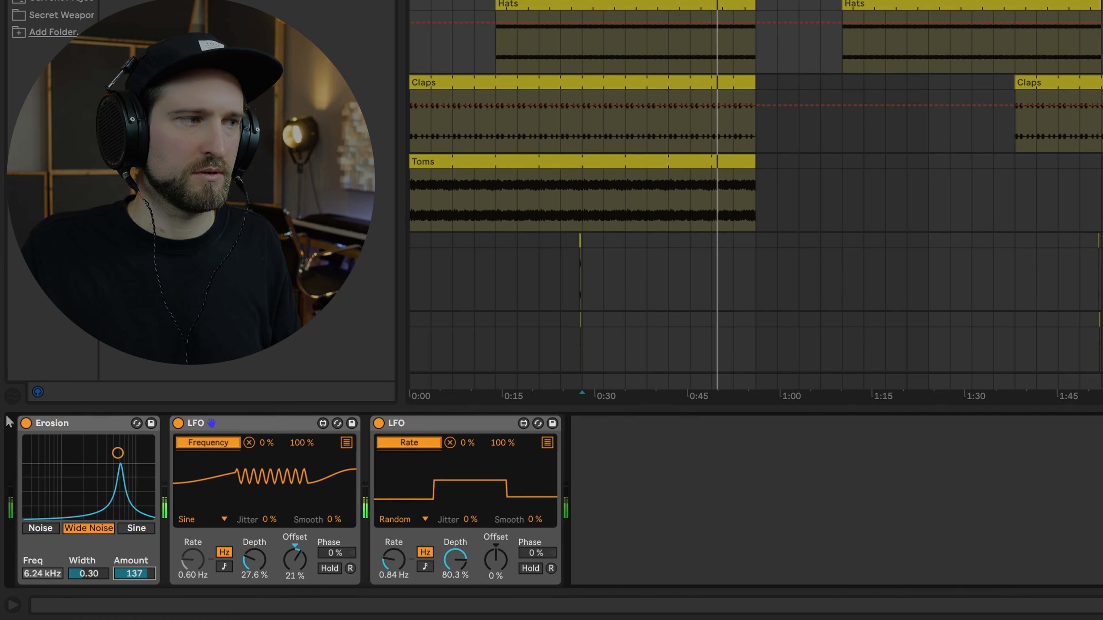
{"action": "left_click", "coordinate": [26, 423]}
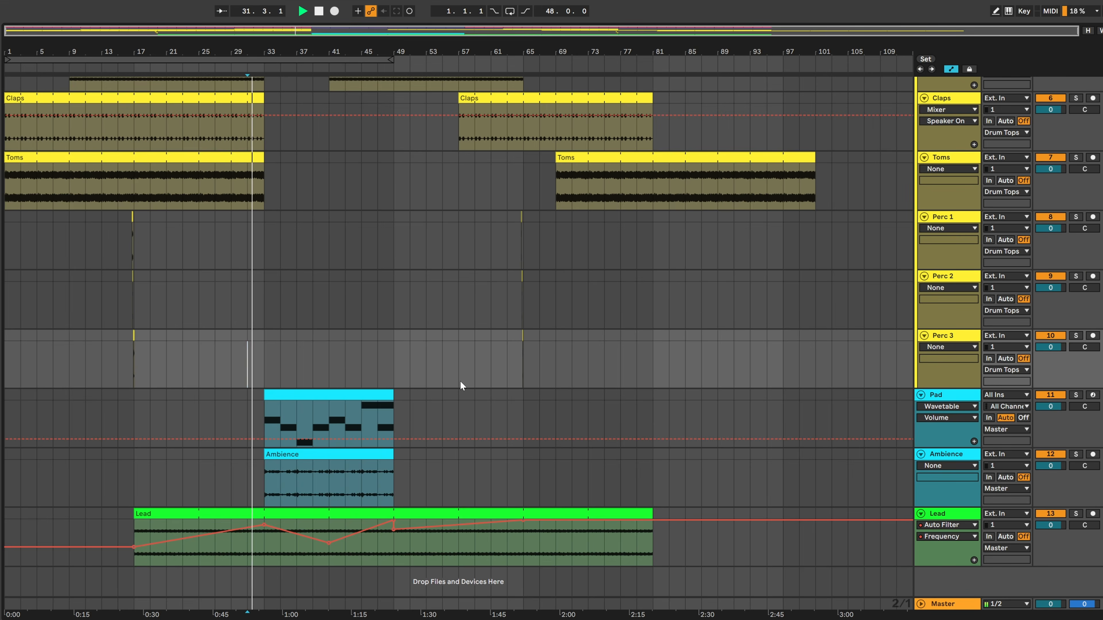
Copy the Pad clip from bar 33 to bar 17 so the pad starts together with the Lead
{"action": "scroll", "coordinate": [392, 376], "scroll_direction": "up", "scroll_amount": 2}
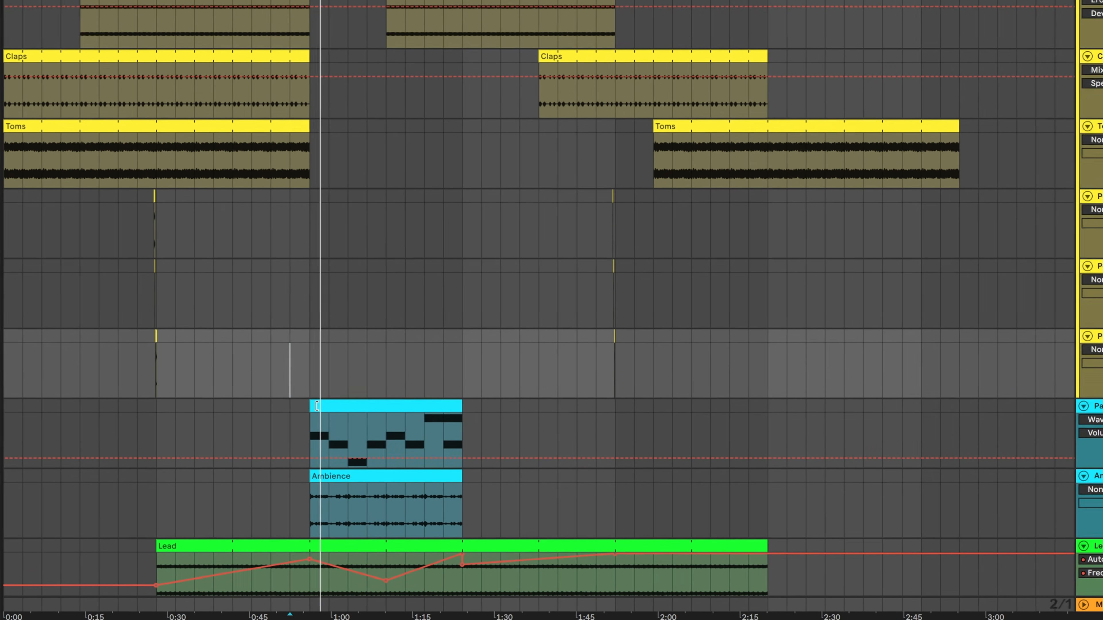
{"action": "key", "text": "space"}
{"action": "left_click", "coordinate": [276, 436]}
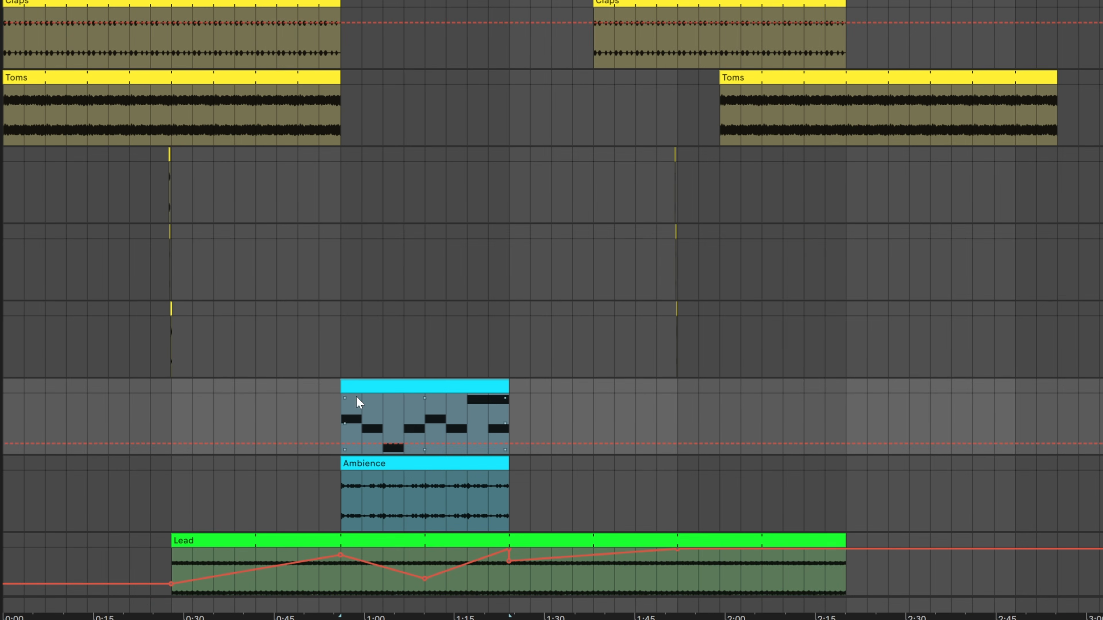
{"action": "left_click", "coordinate": [171, 422]}
{"action": "key", "text": "ctrl+v"}
Automate the Pad's volume to rise from near silence at bar 17 to -31 dB at bar 33
{"action": "left_click", "coordinate": [370, 466]}
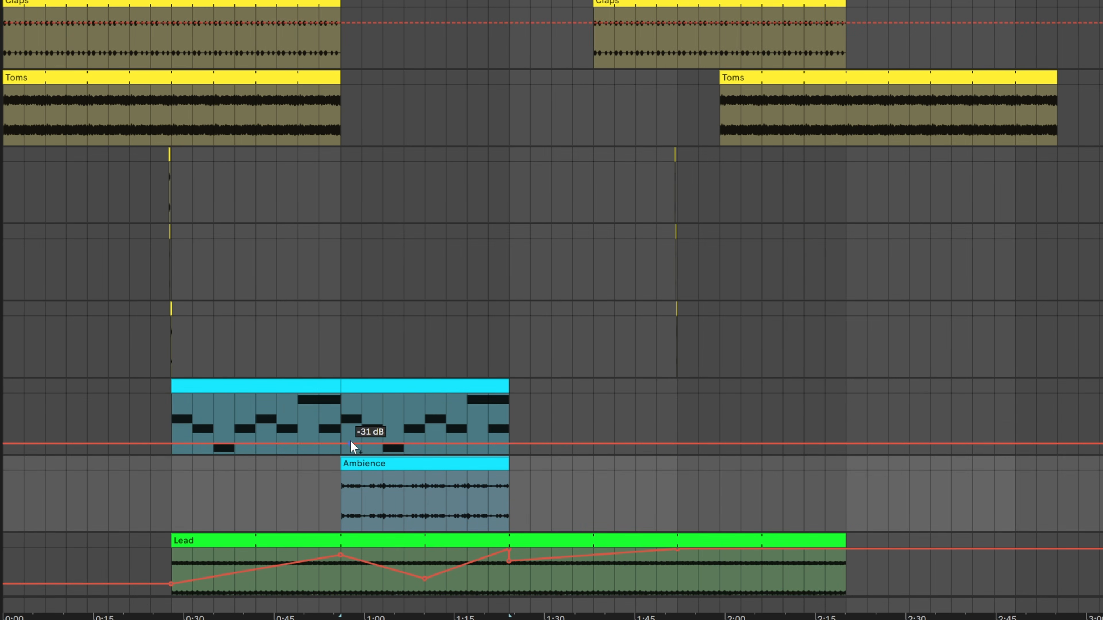
{"action": "left_click", "coordinate": [341, 448]}
{"action": "left_click_drag", "start_coordinate": [172, 444], "coordinate": [173, 454]}
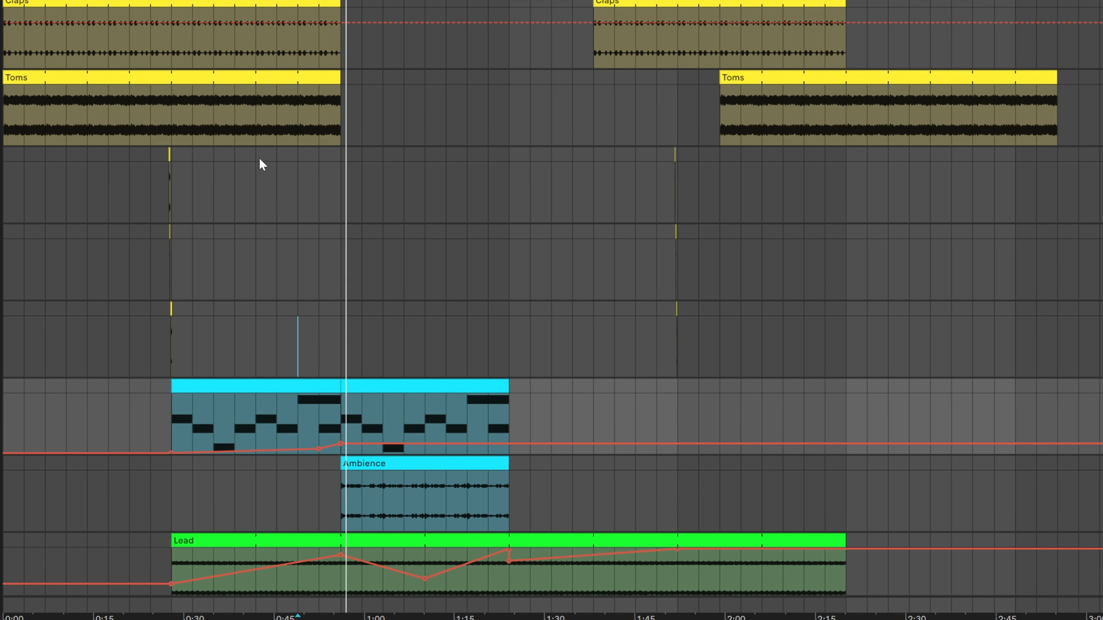
{"action": "left_click", "coordinate": [573, 485]}
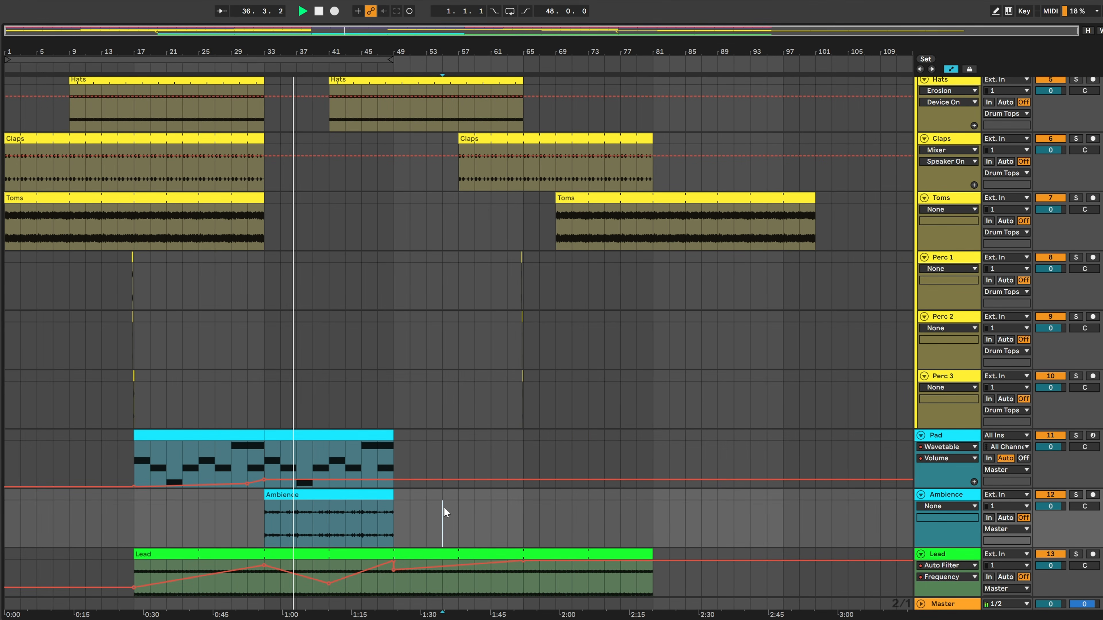
{"action": "scroll", "coordinate": [443, 507], "scroll_direction": "up", "scroll_amount": 5}
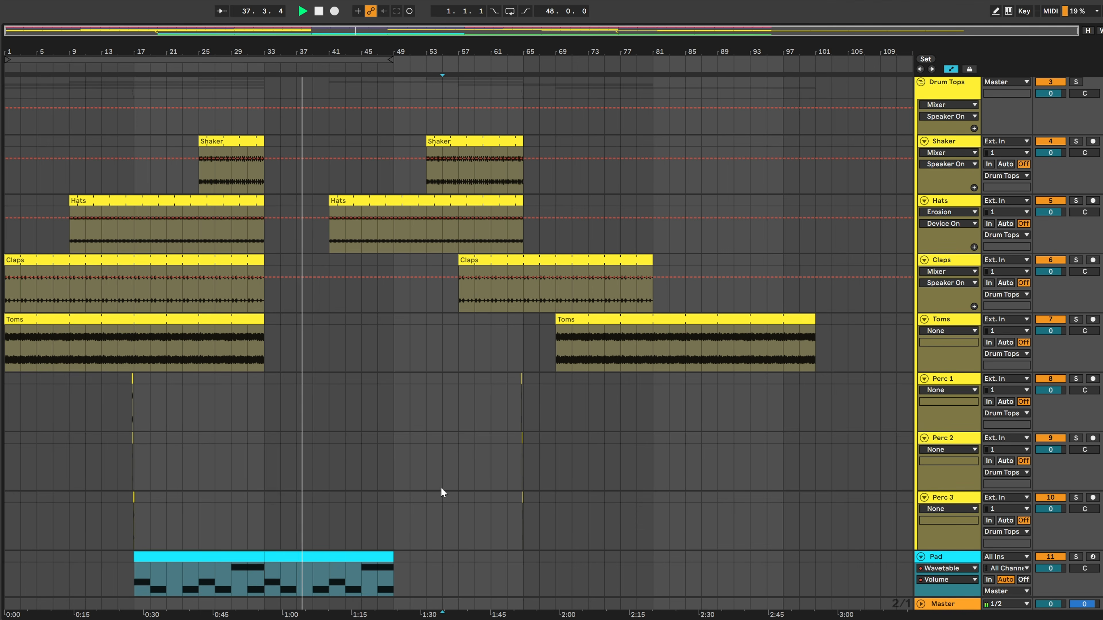